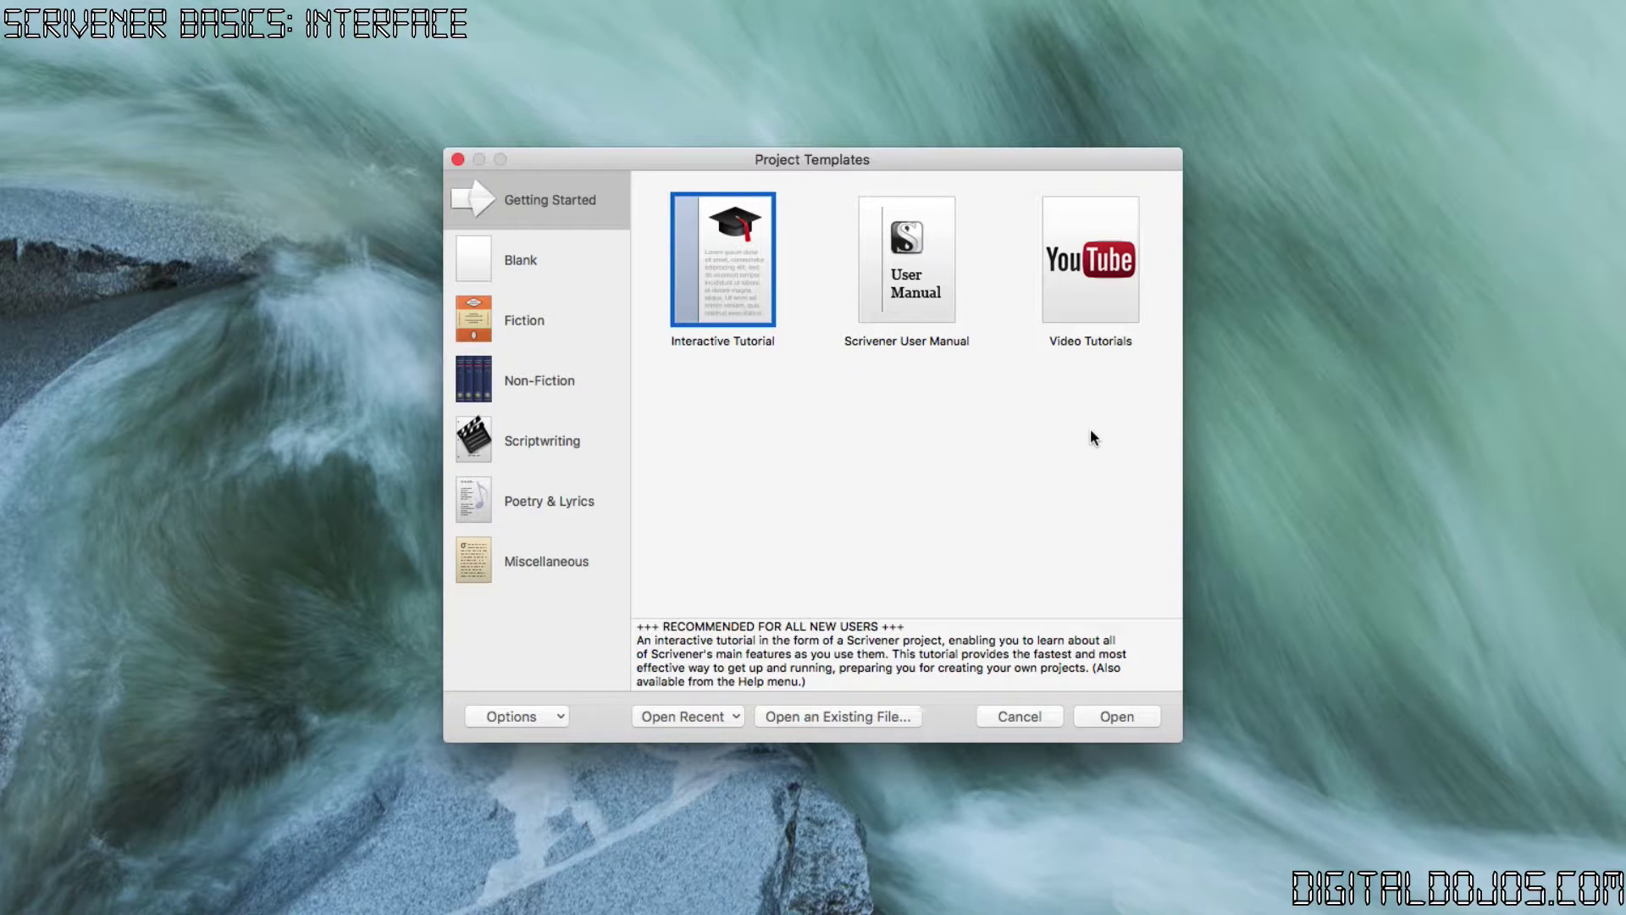
Create a project from the Fiction Novel template, saved as Test4 in Documents and replacing the existing file
left_click(519, 263)
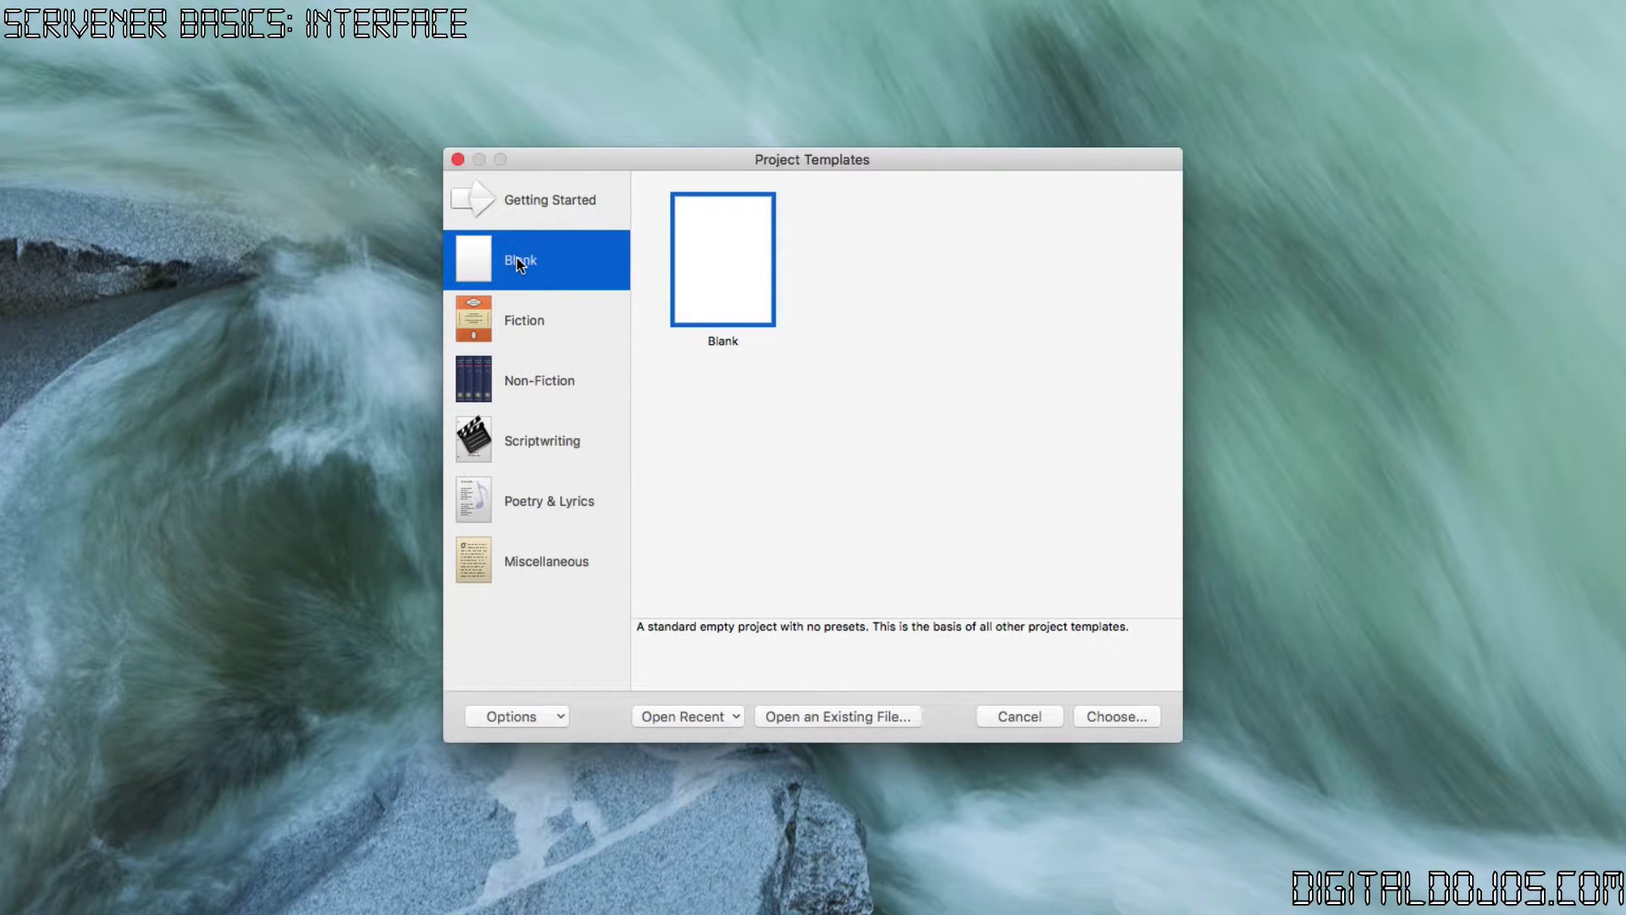
left_click(514, 297)
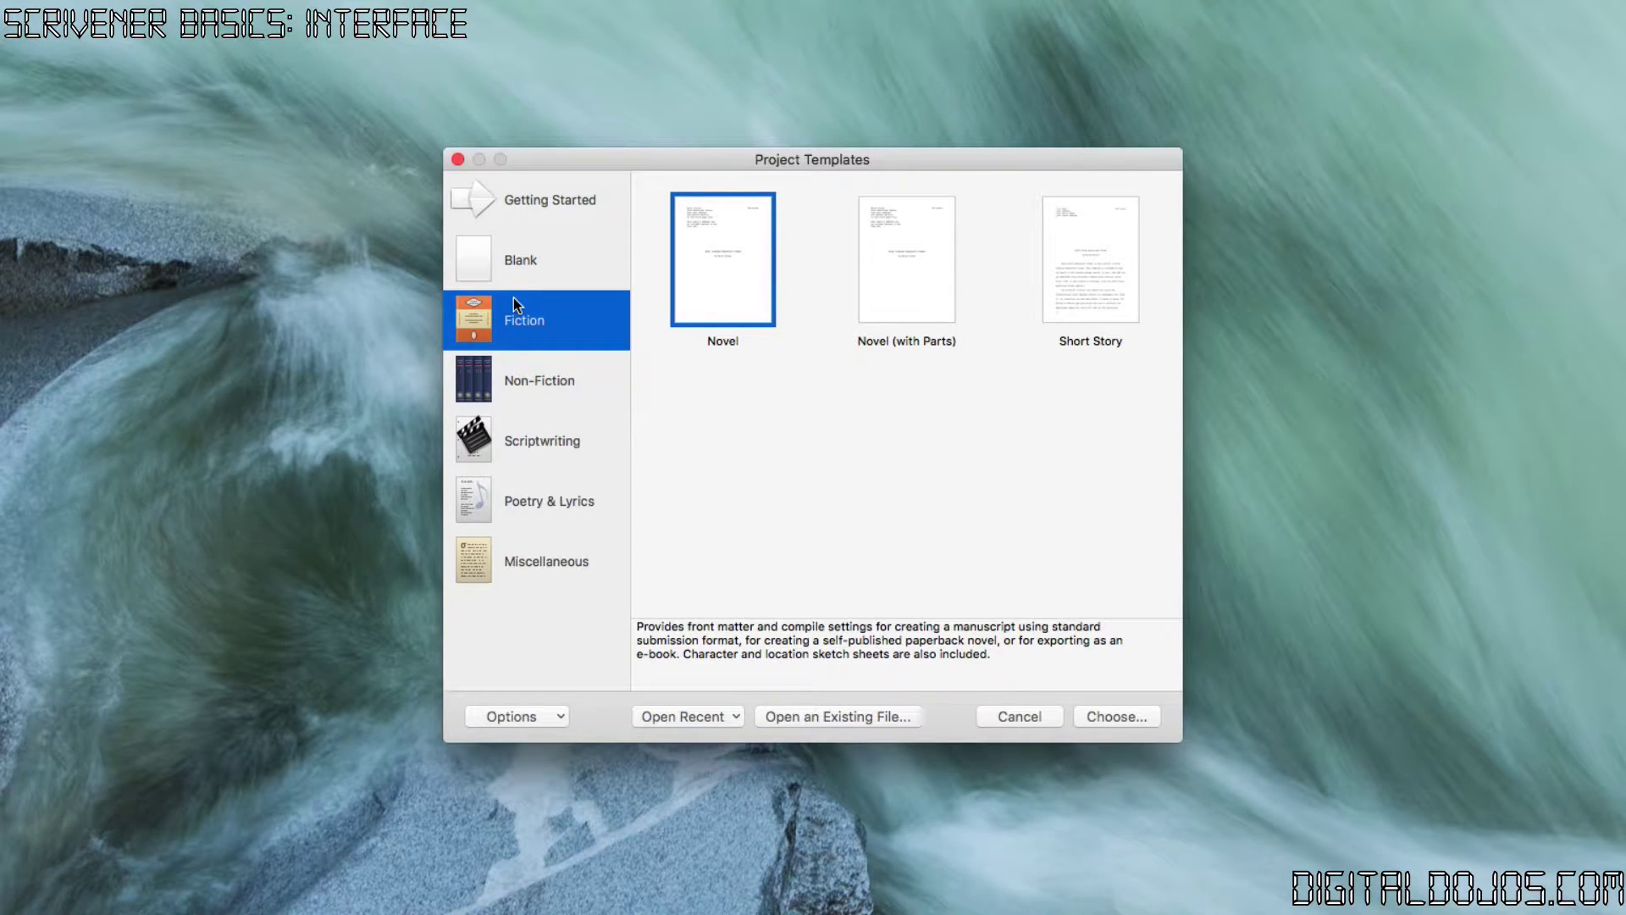
double_click(705, 296)
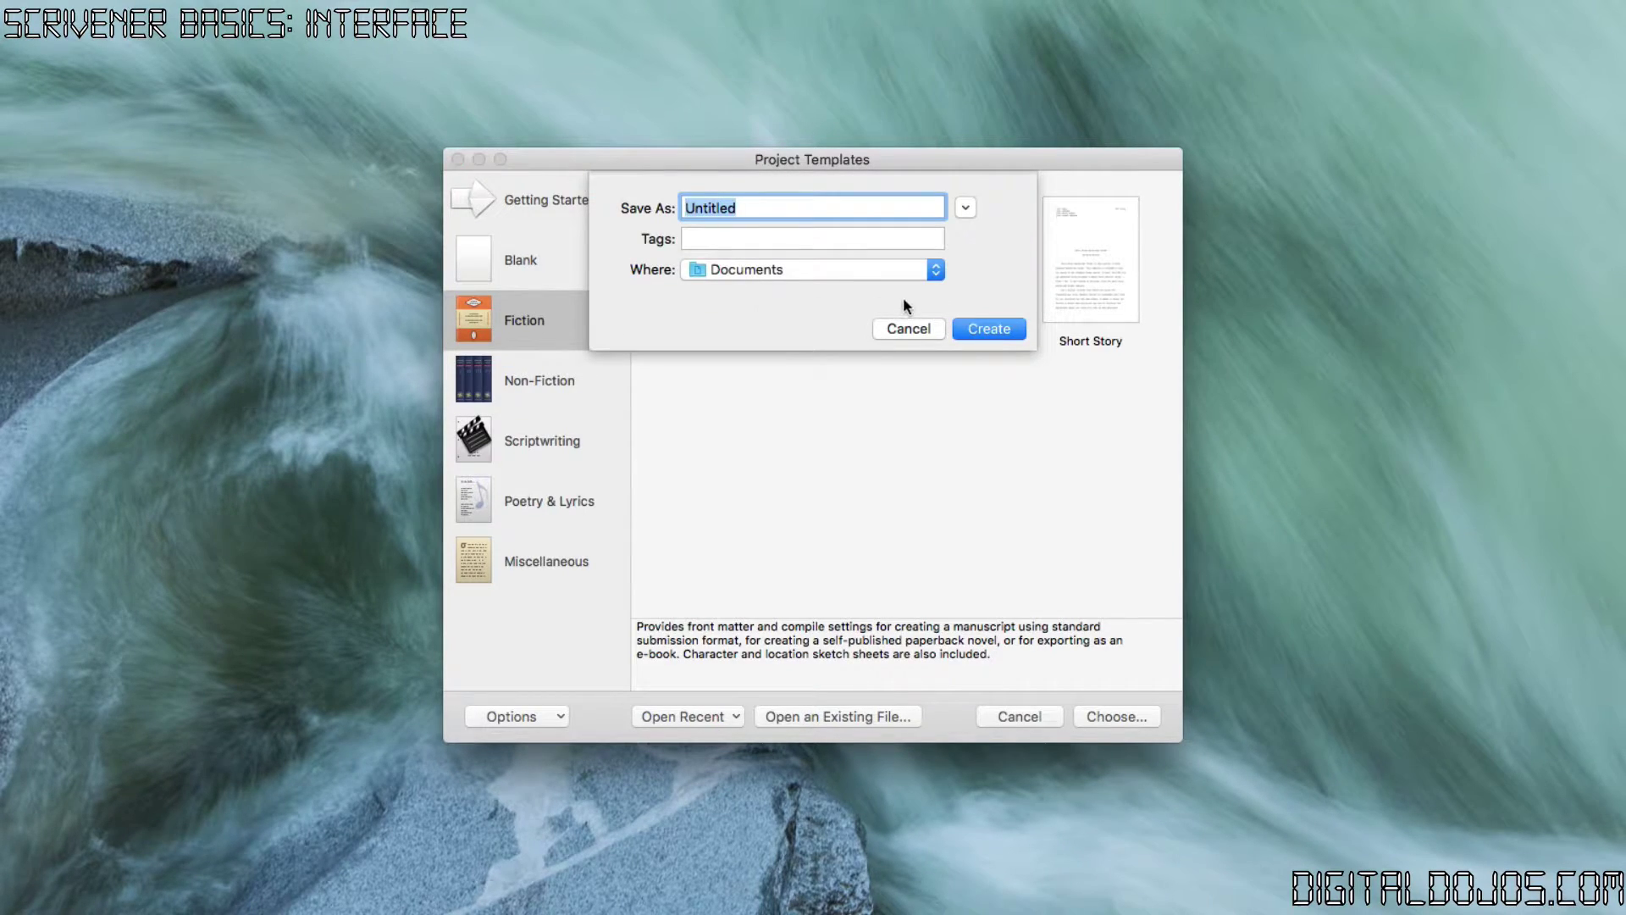
type("Test4")
key("Return")
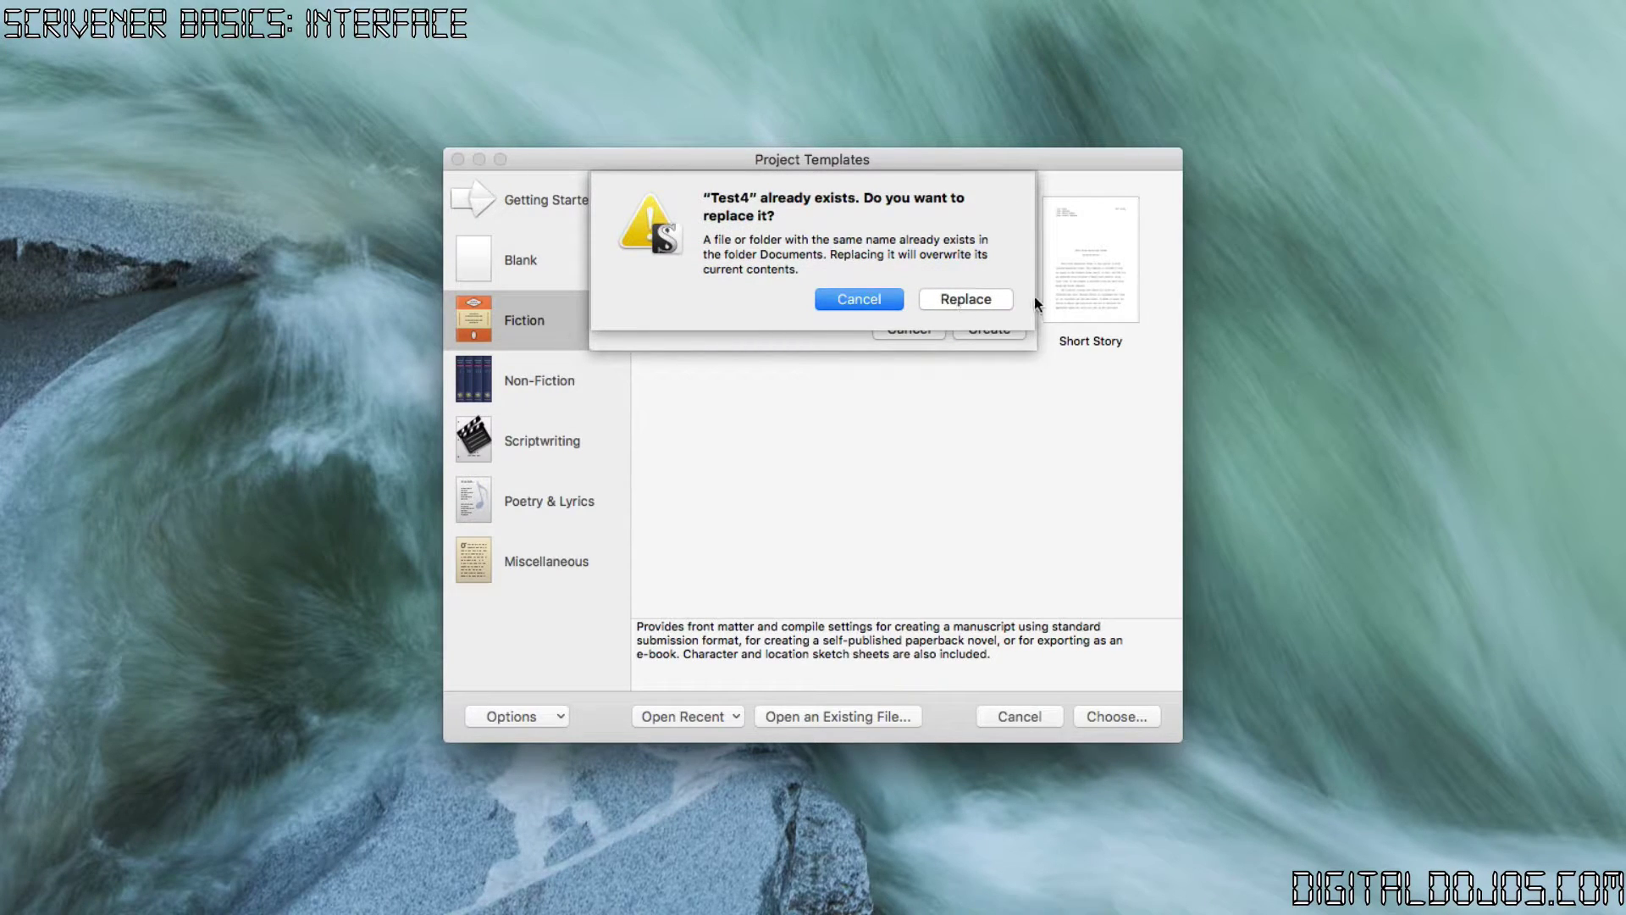
left_click(1000, 298)
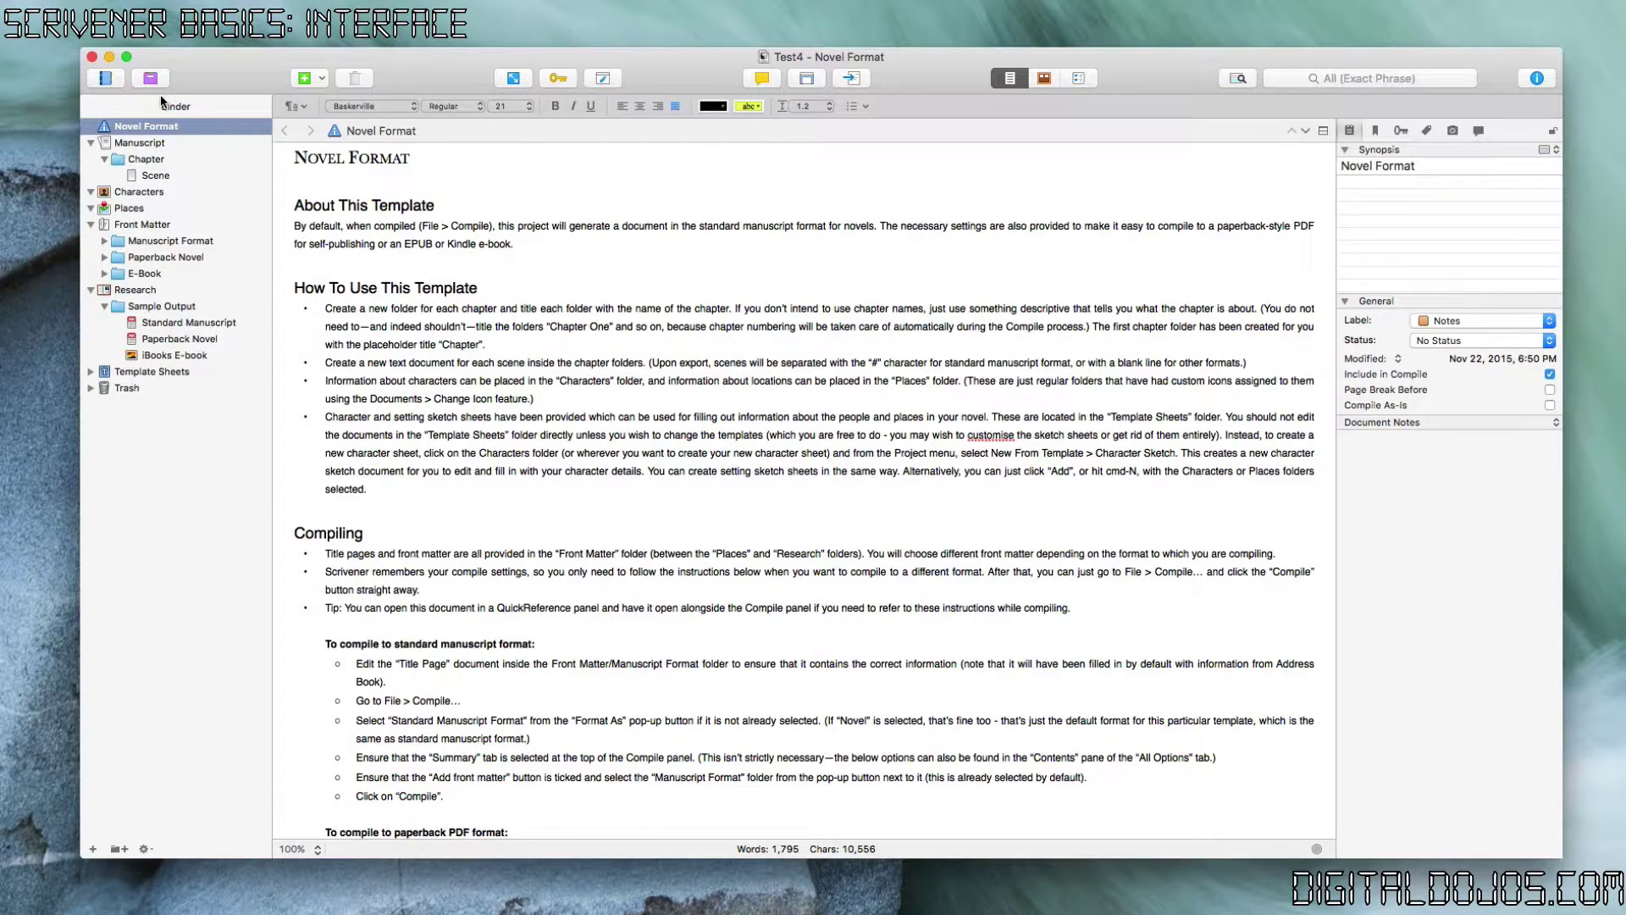
Hide and show the binder several times, leaving it shown
left_click(108, 77)
left_click(108, 77)
left_click(108, 77)
left_click(107, 77)
left_click(107, 77)
left_click(107, 77)
View the iBooks E-book sample, the Research folder and the Manuscript folder, and briefly show the binder's collections
left_click(184, 360)
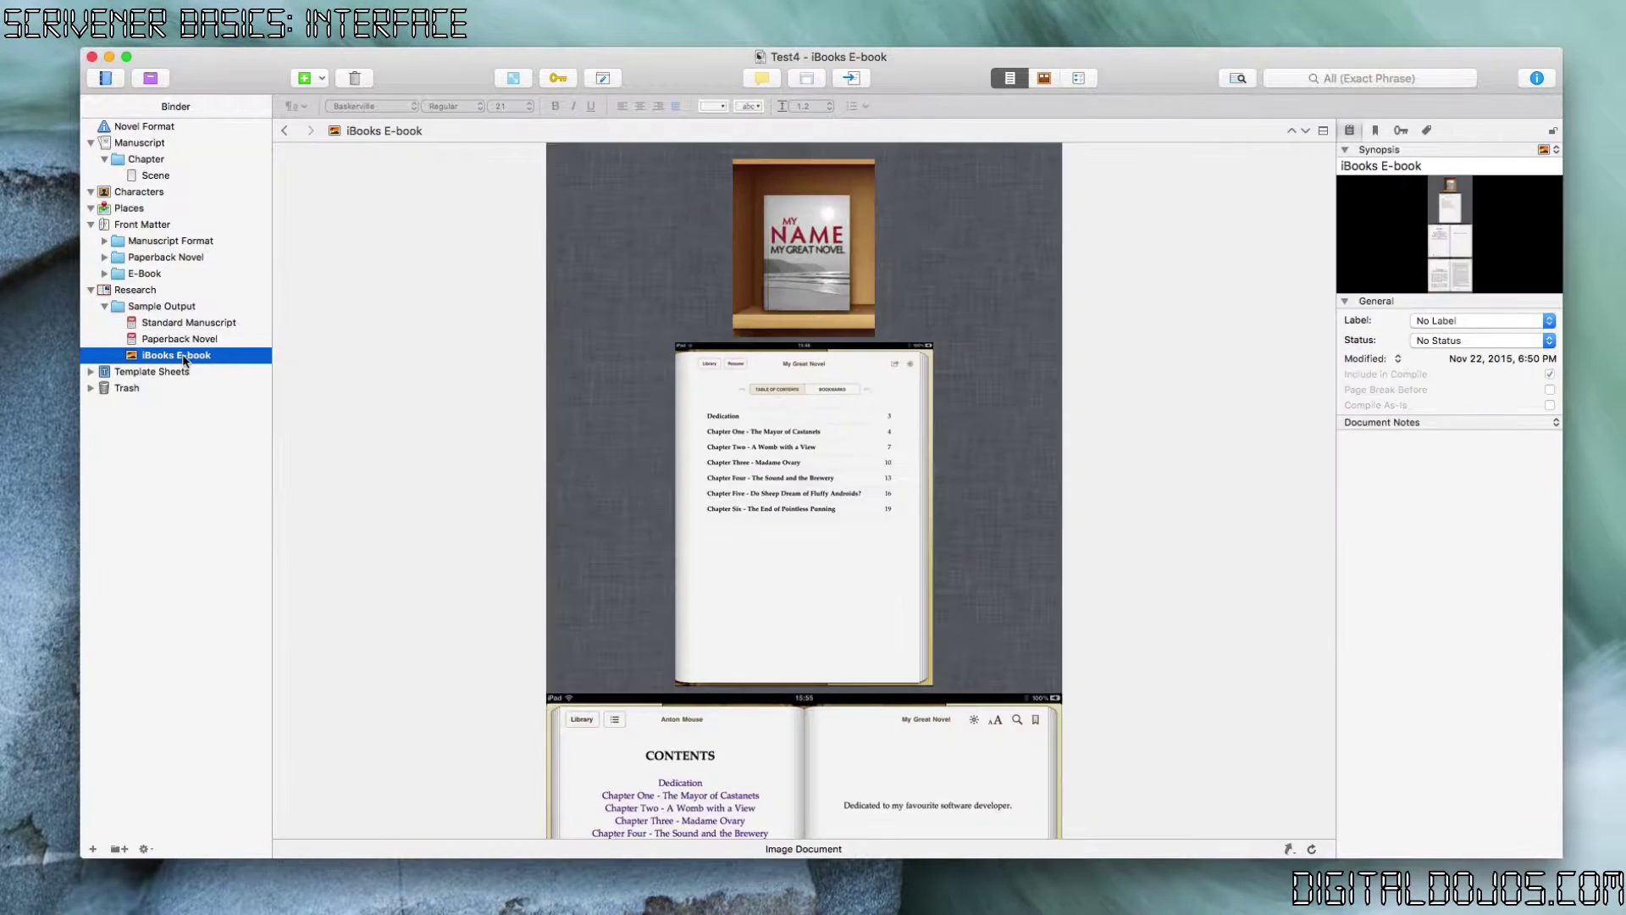
left_click(146, 294)
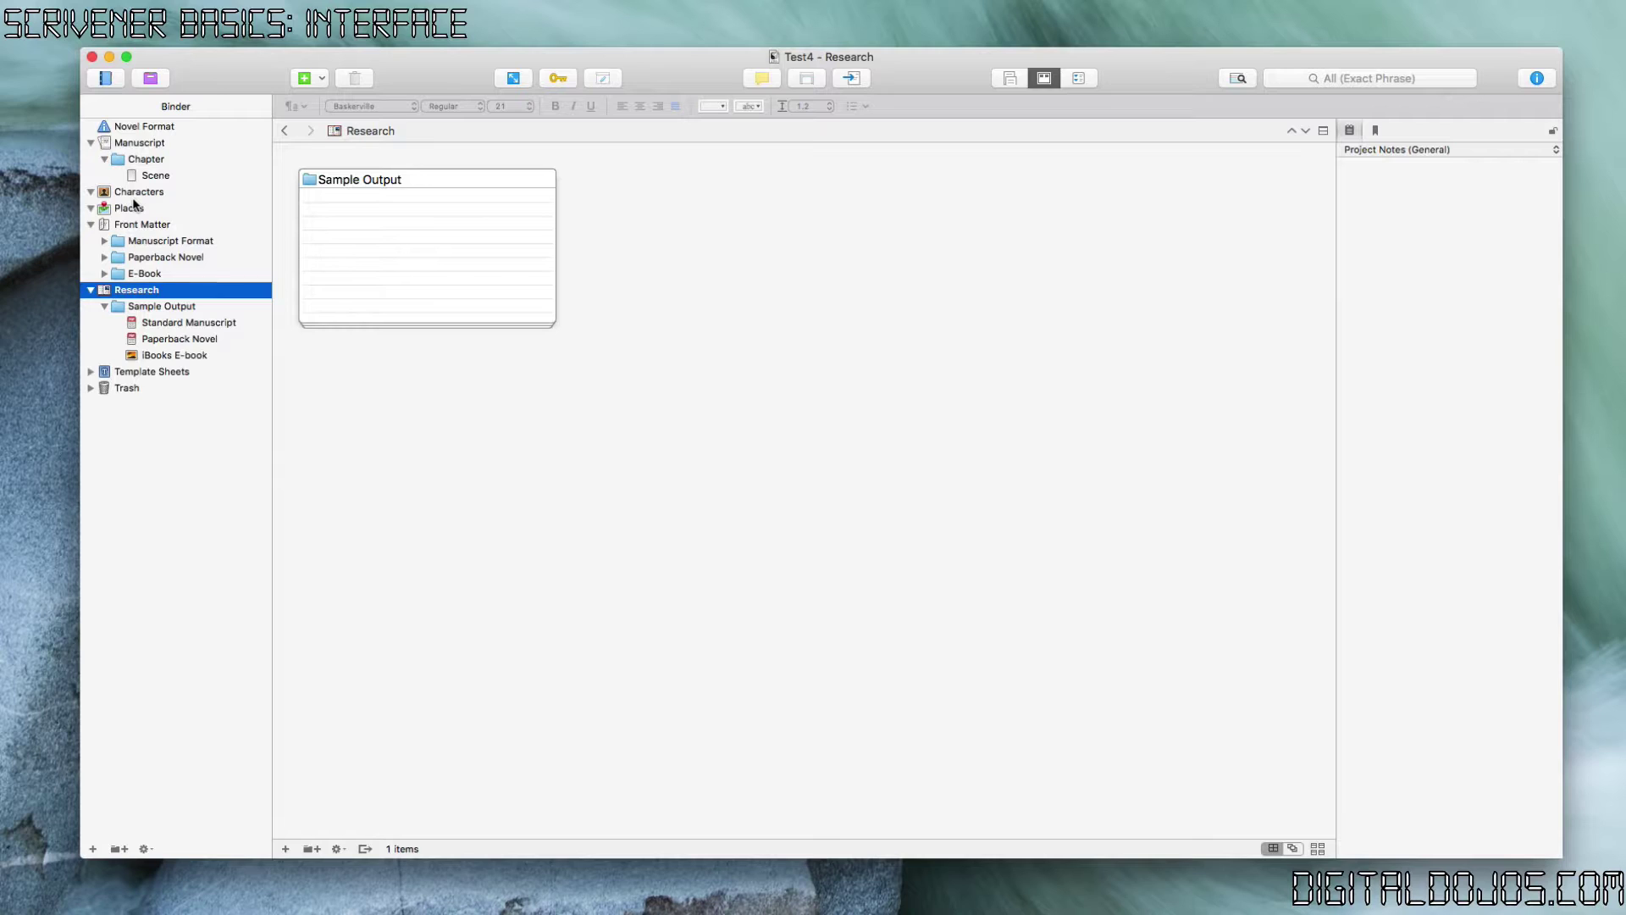
left_click(134, 142)
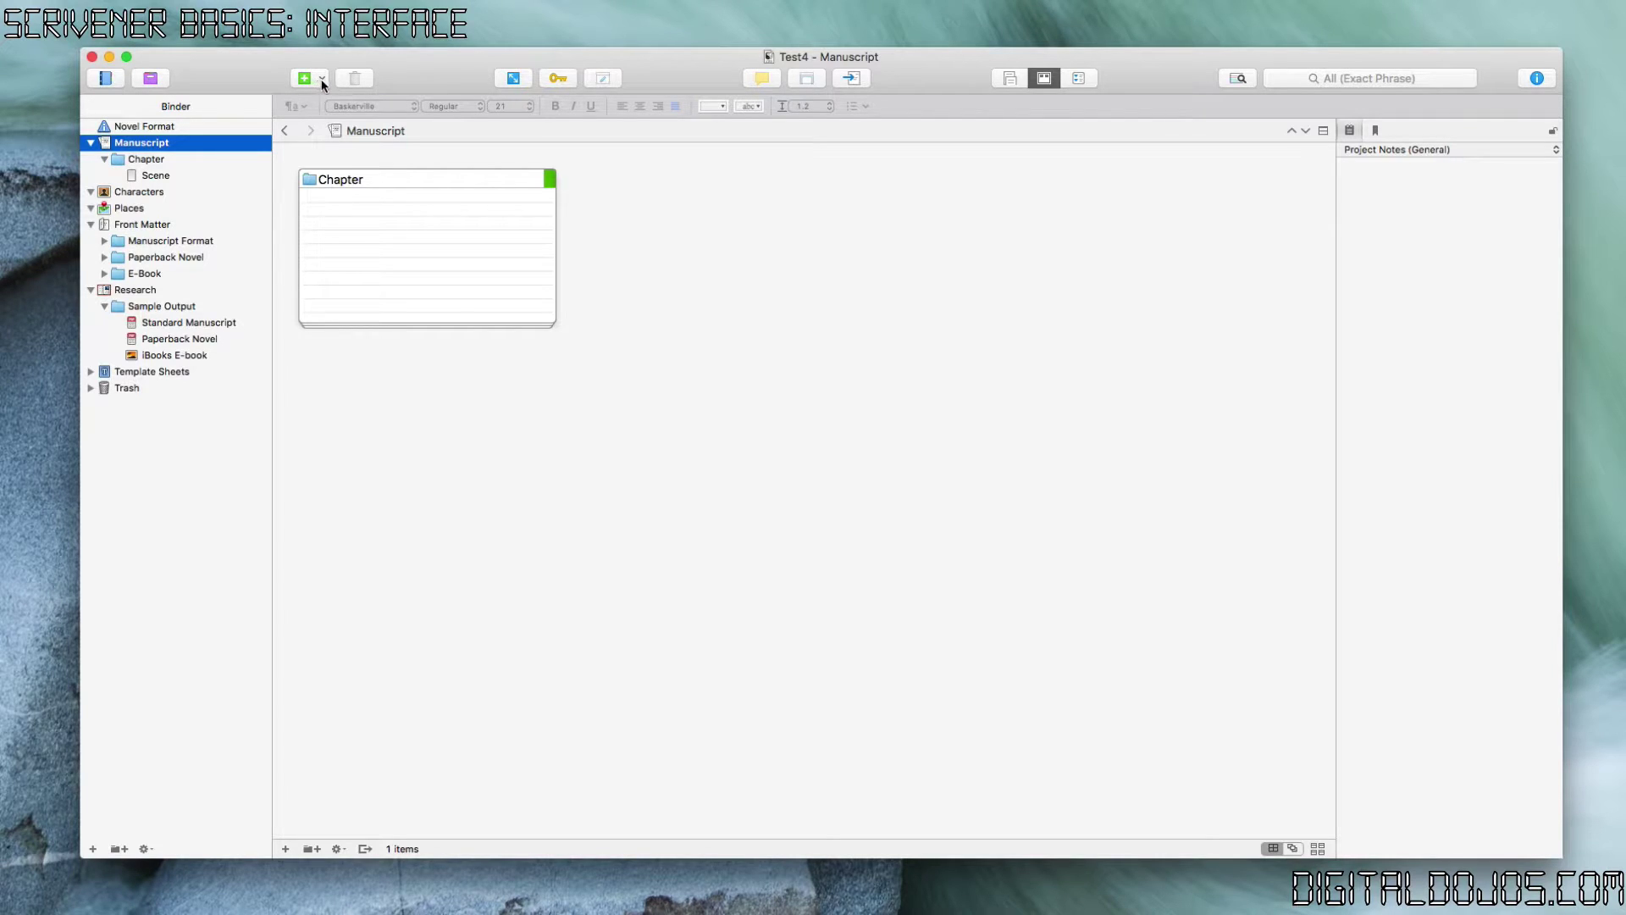
left_click(151, 78)
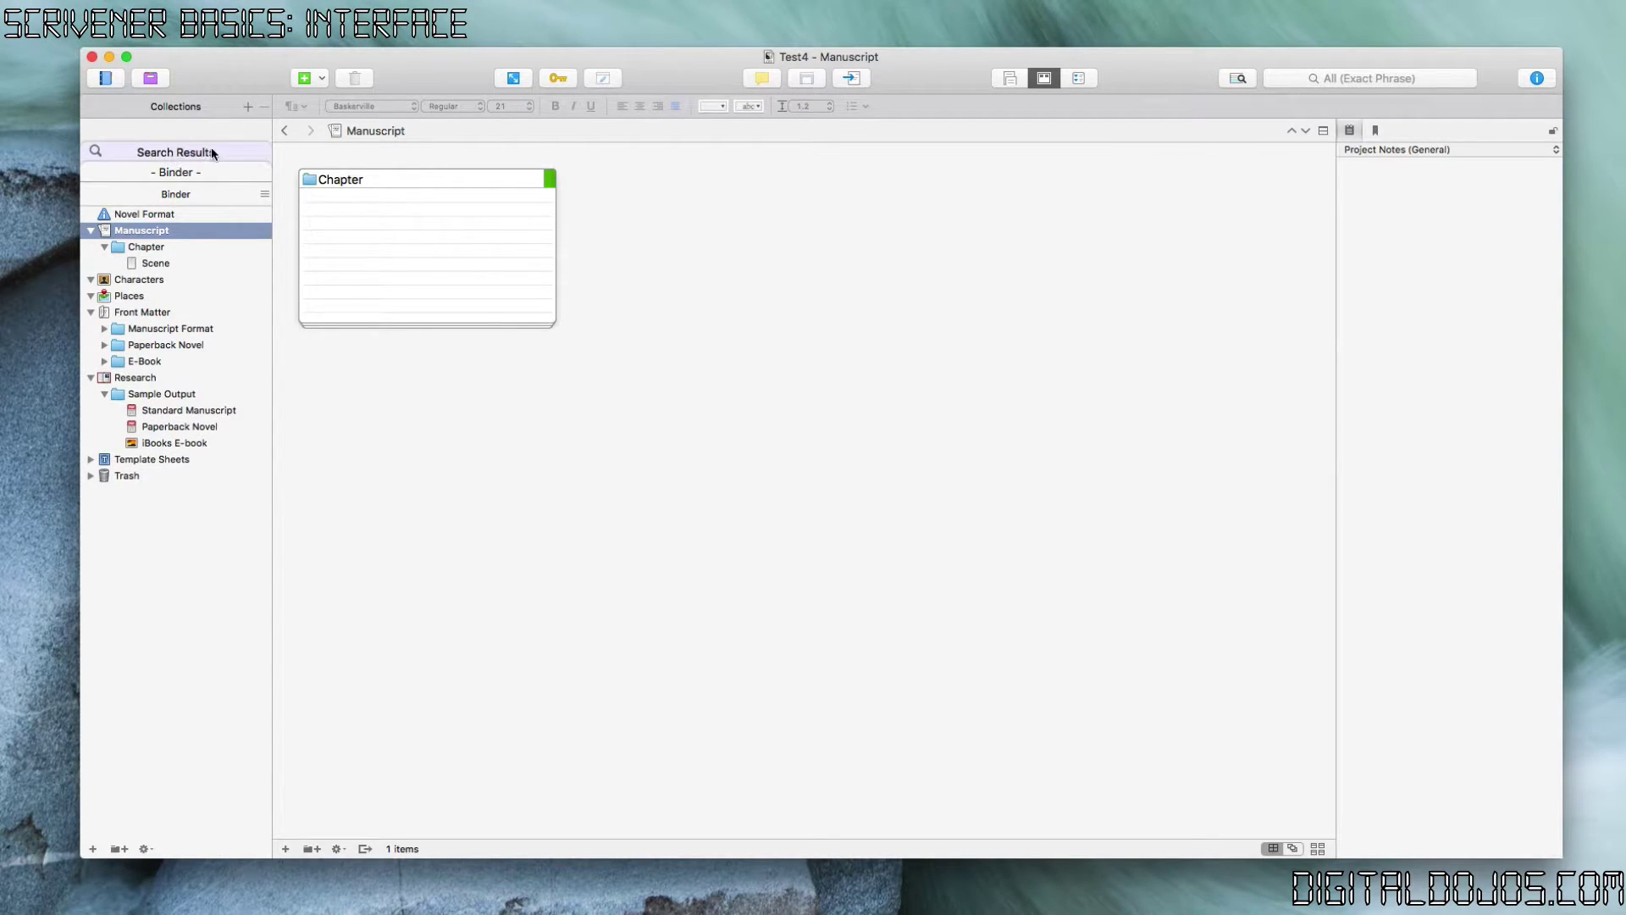
left_click(156, 78)
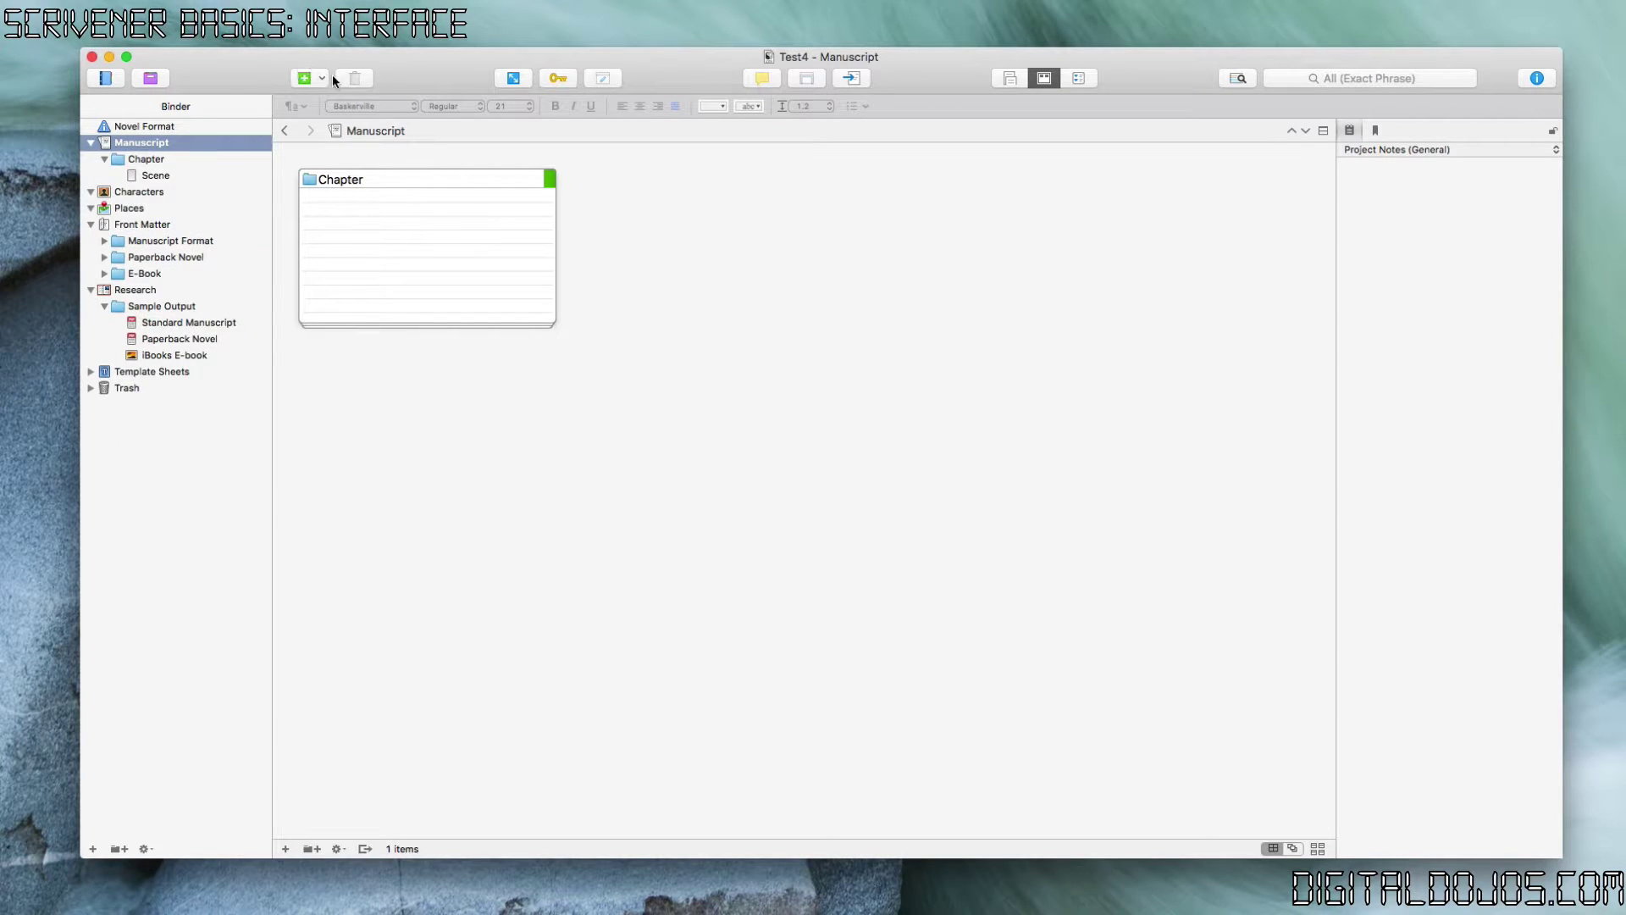
Rename the Chapter folder in the manuscript as Chapter 1
left_click(166, 158)
left_click(229, 161)
key("Right")
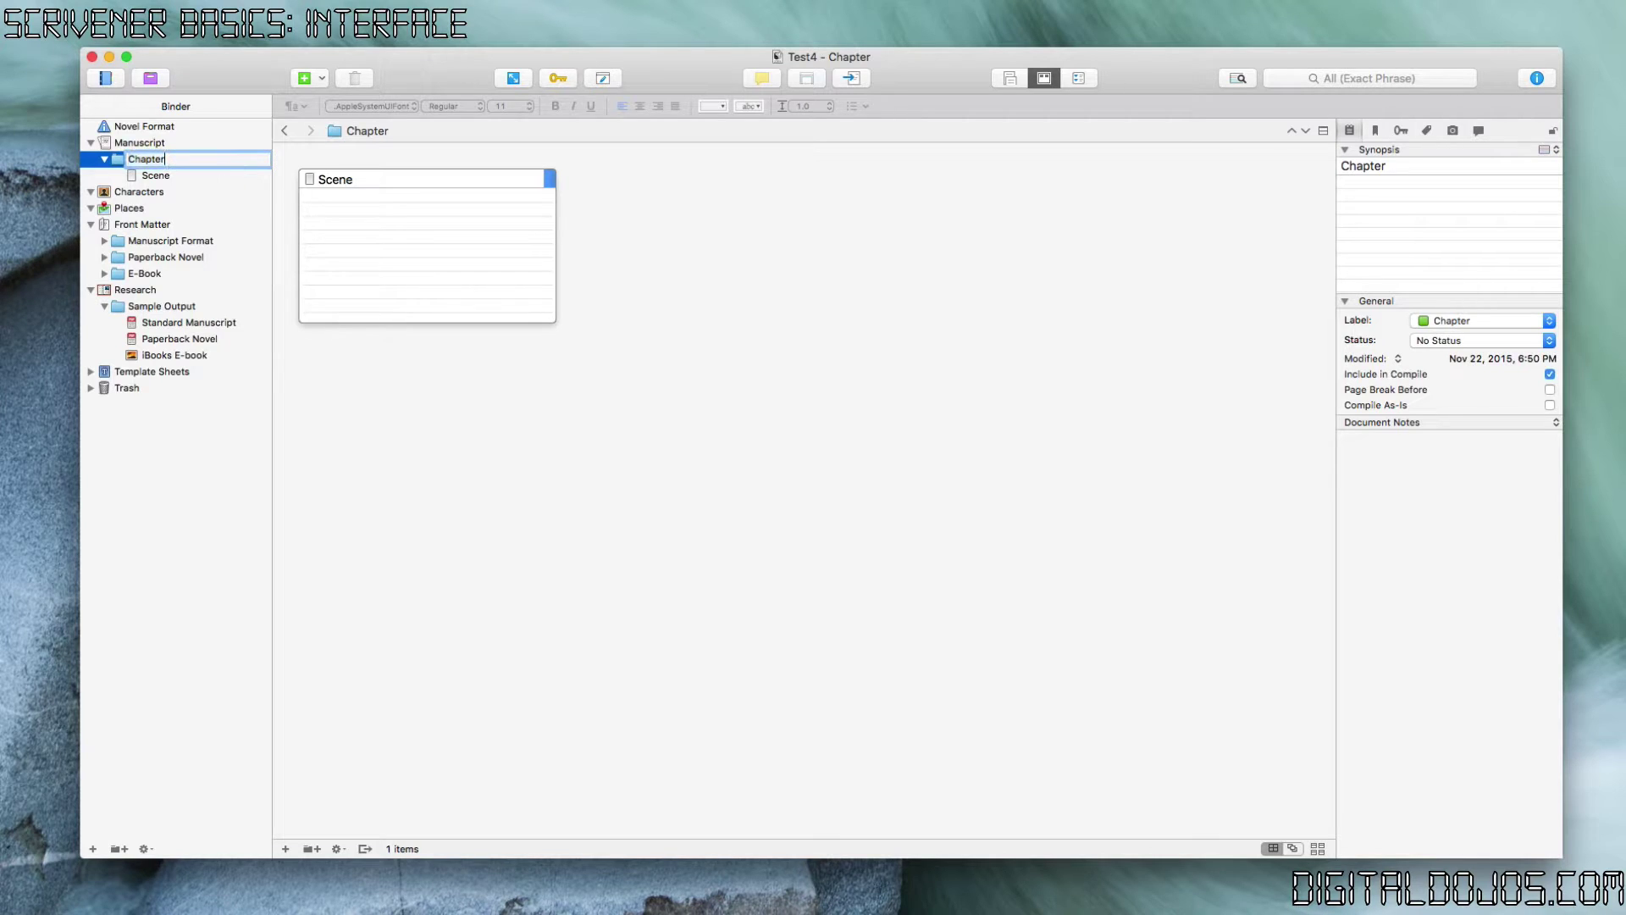
type("1")
key("Return")
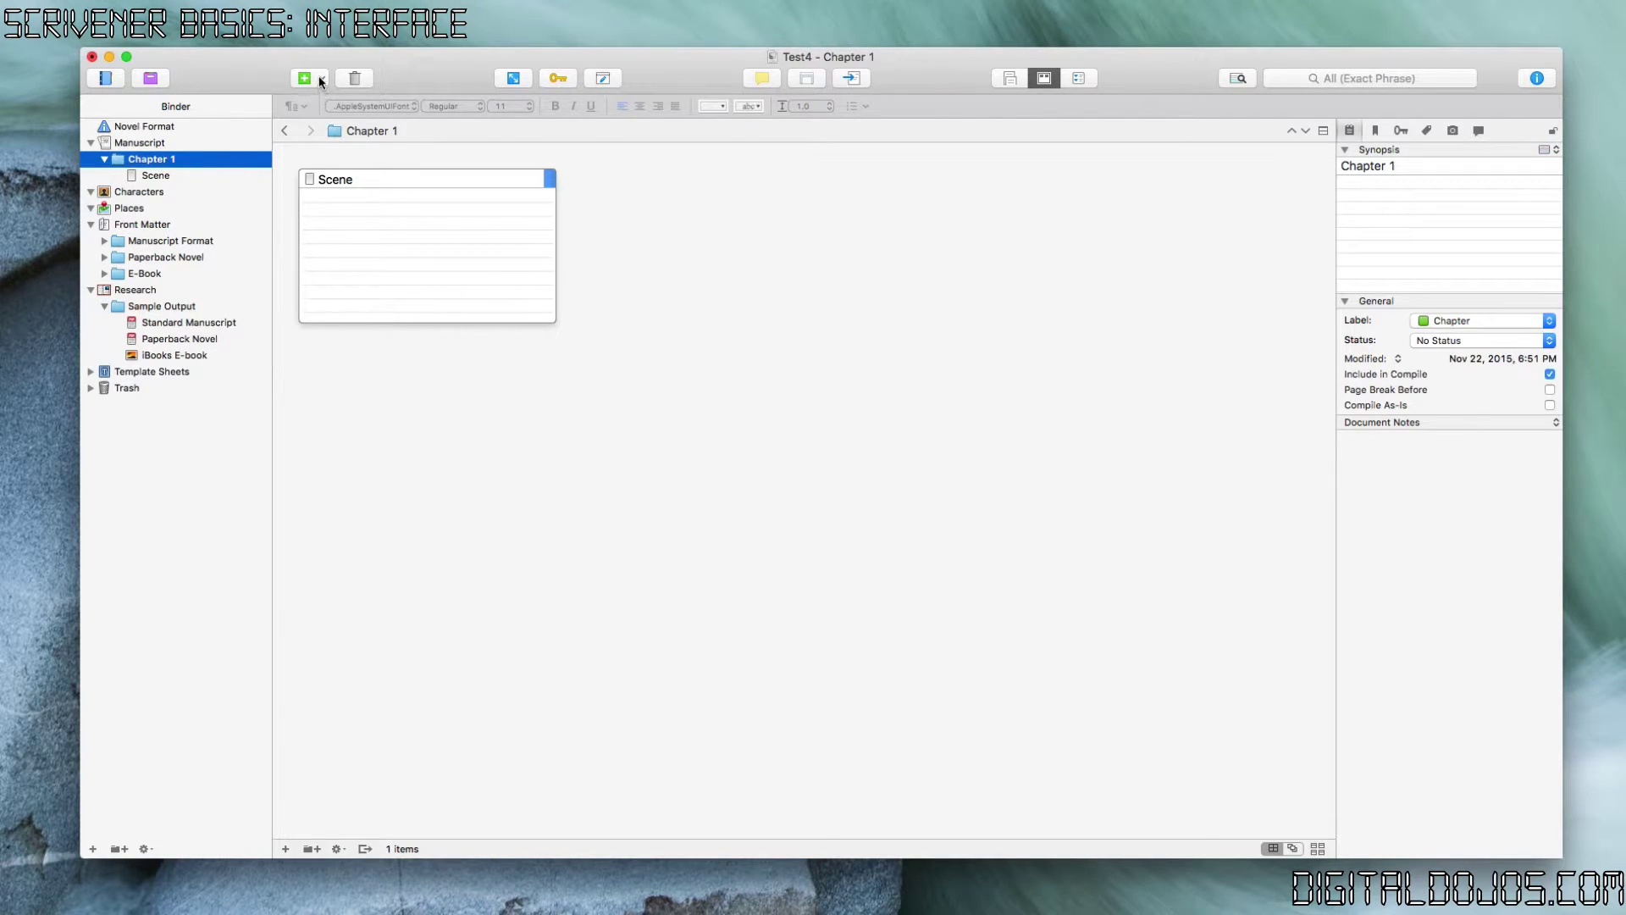
Add a second text document inside Chapter 1 and name it Scene
left_click(322, 80)
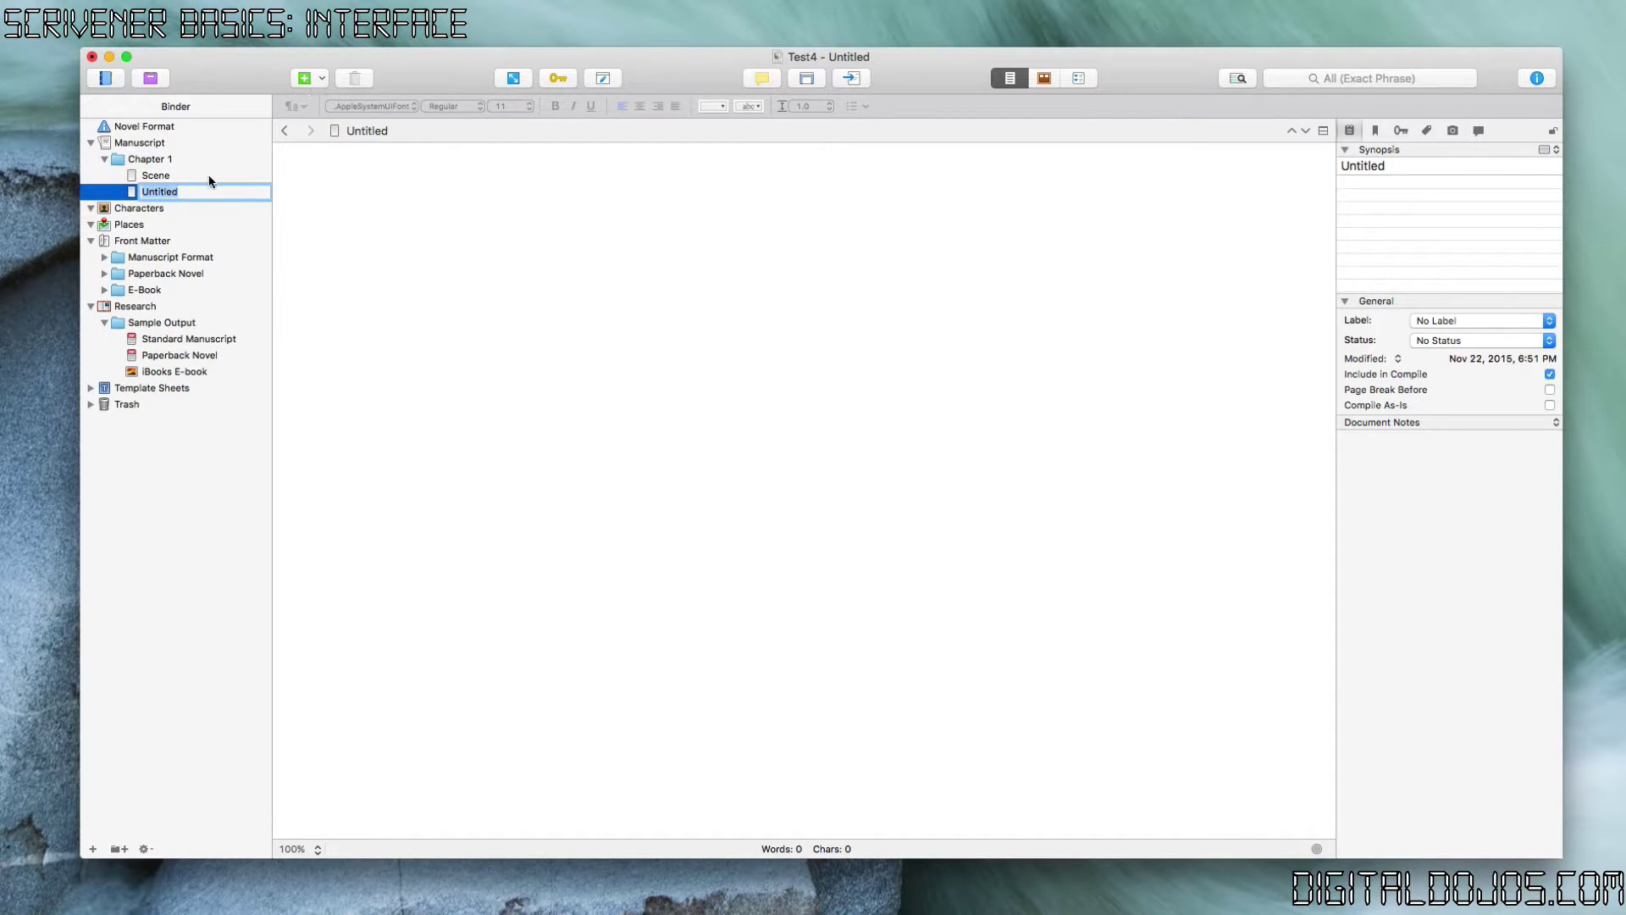
type("C")
key("BackSpace")
type("Scene")
key("Return")
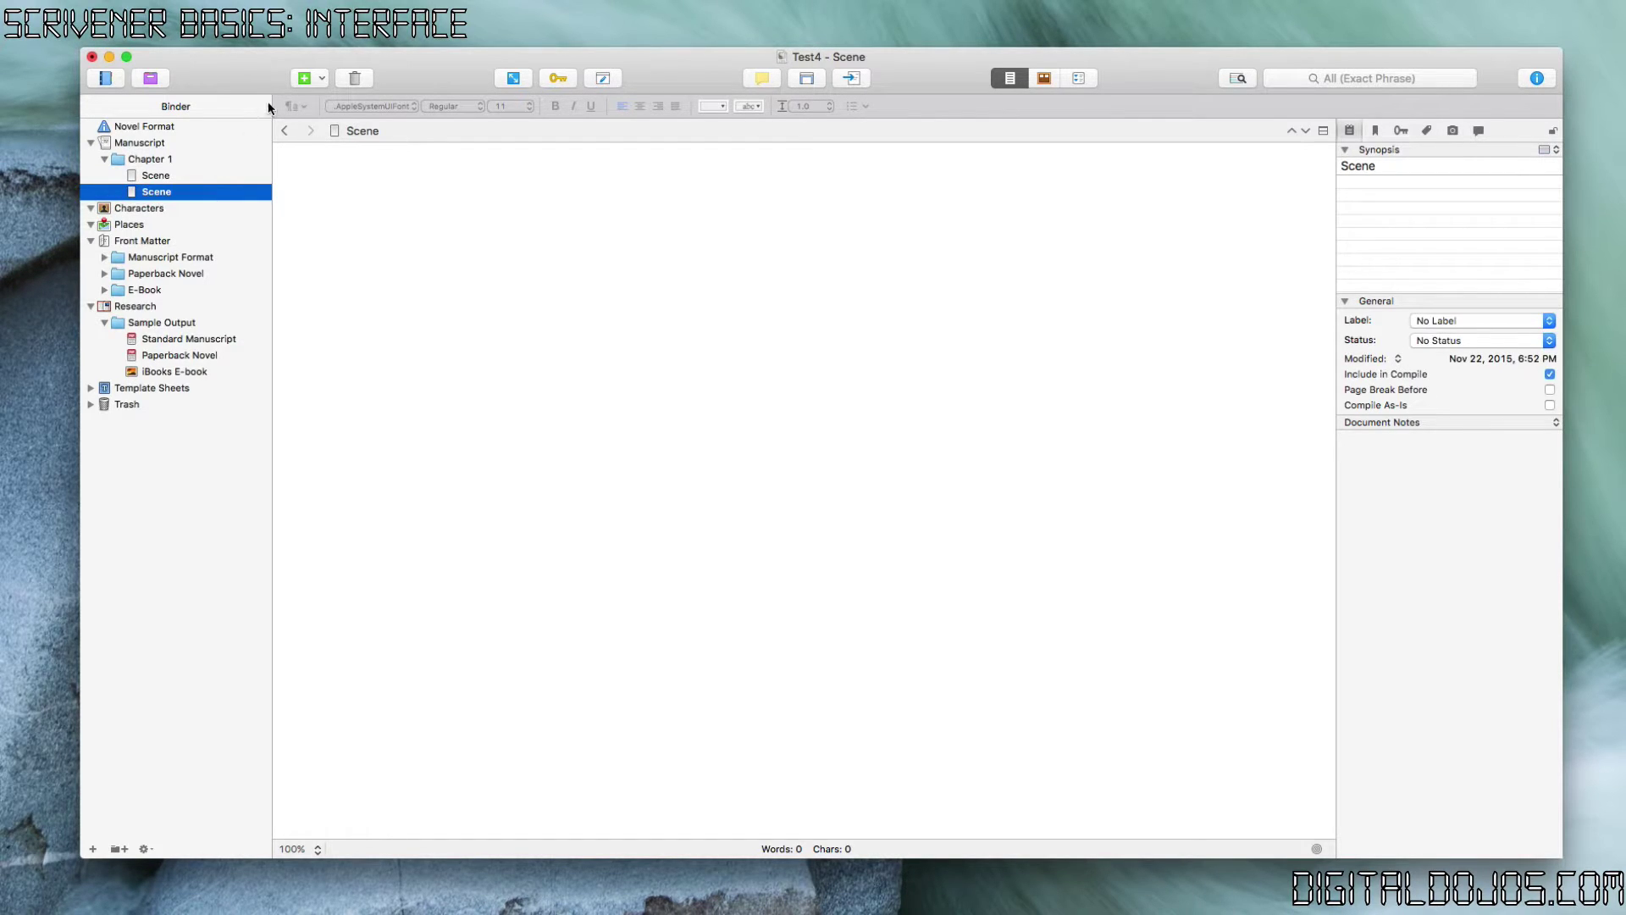
Add a new folder inside Chapter 1 and move the extra Untitled document to the trash
left_click(324, 74)
left_click(325, 75)
left_click(324, 74)
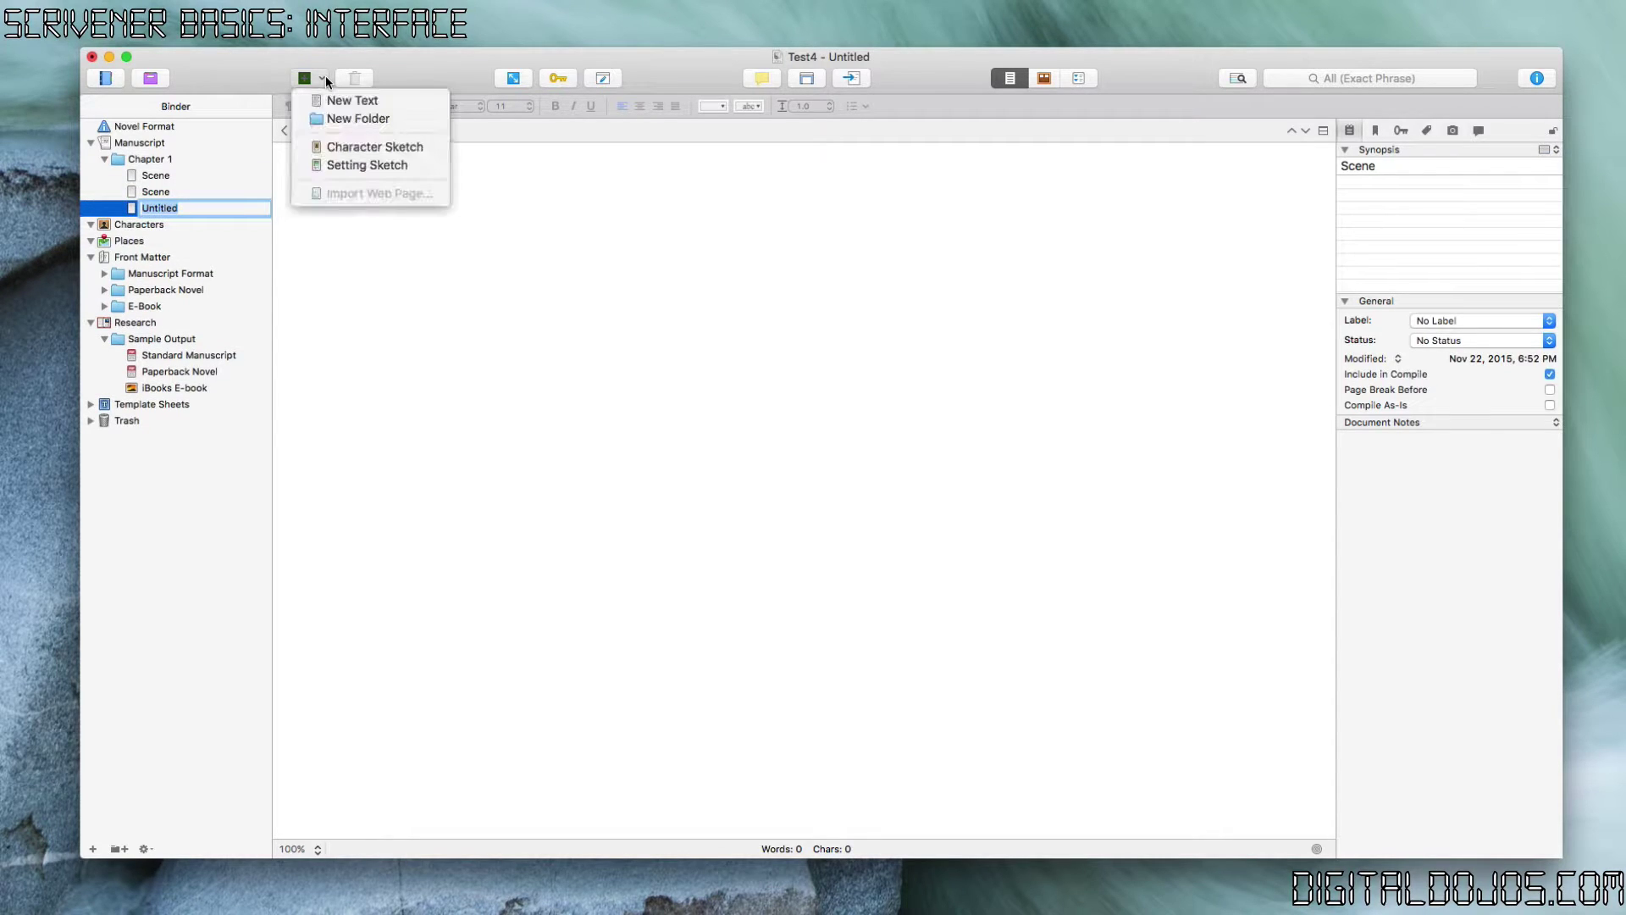
left_click(332, 119)
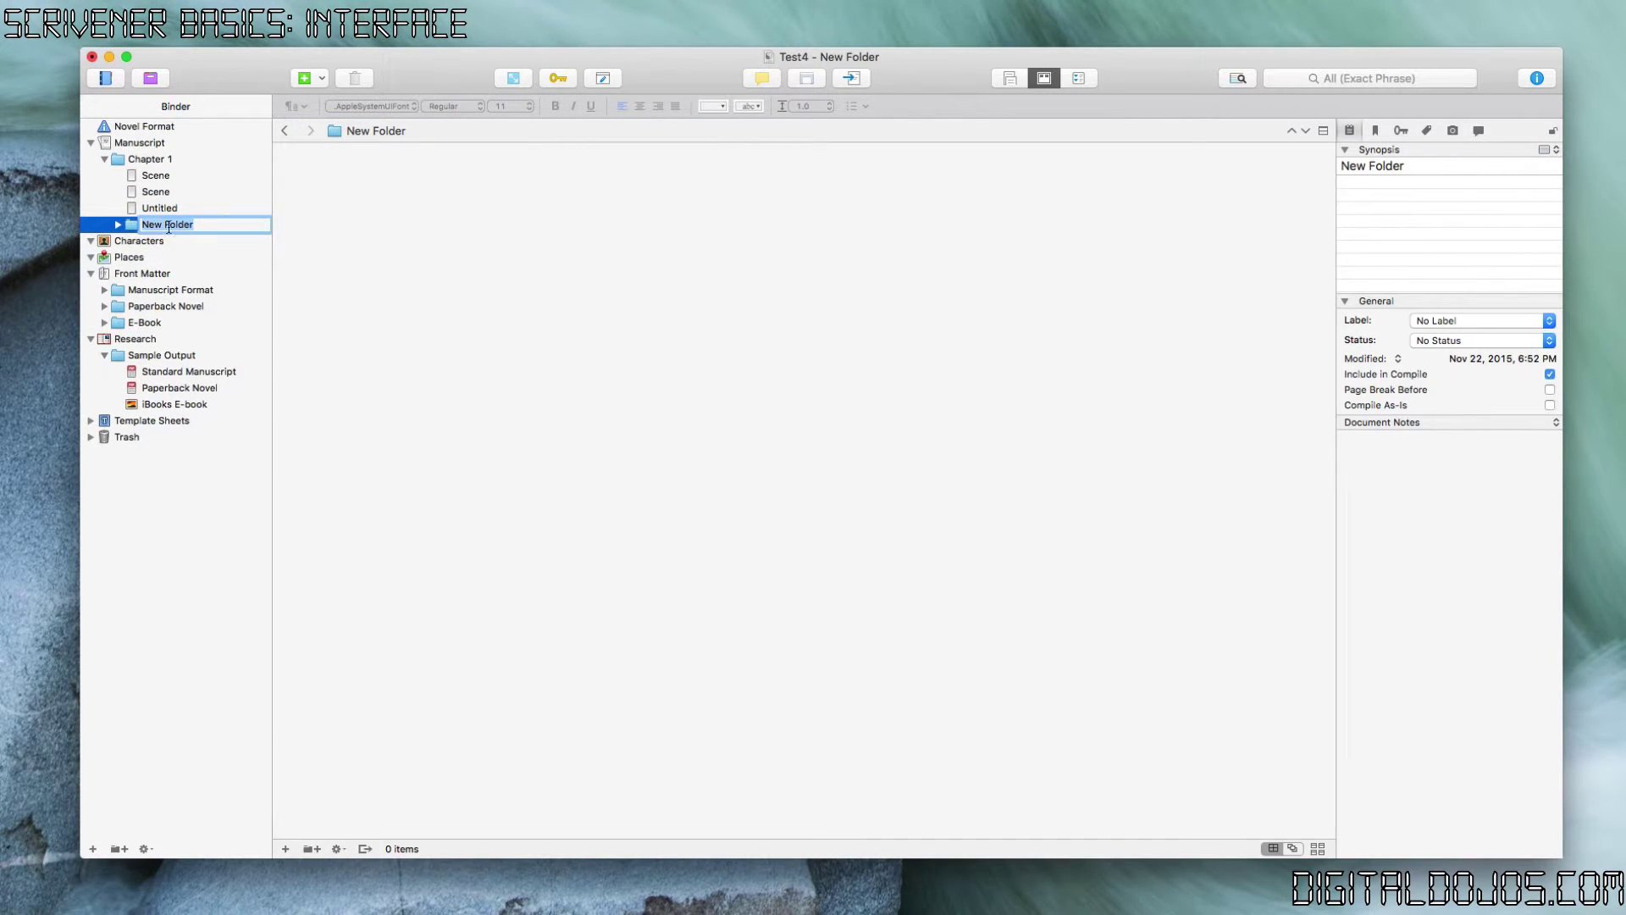
left_click(189, 211)
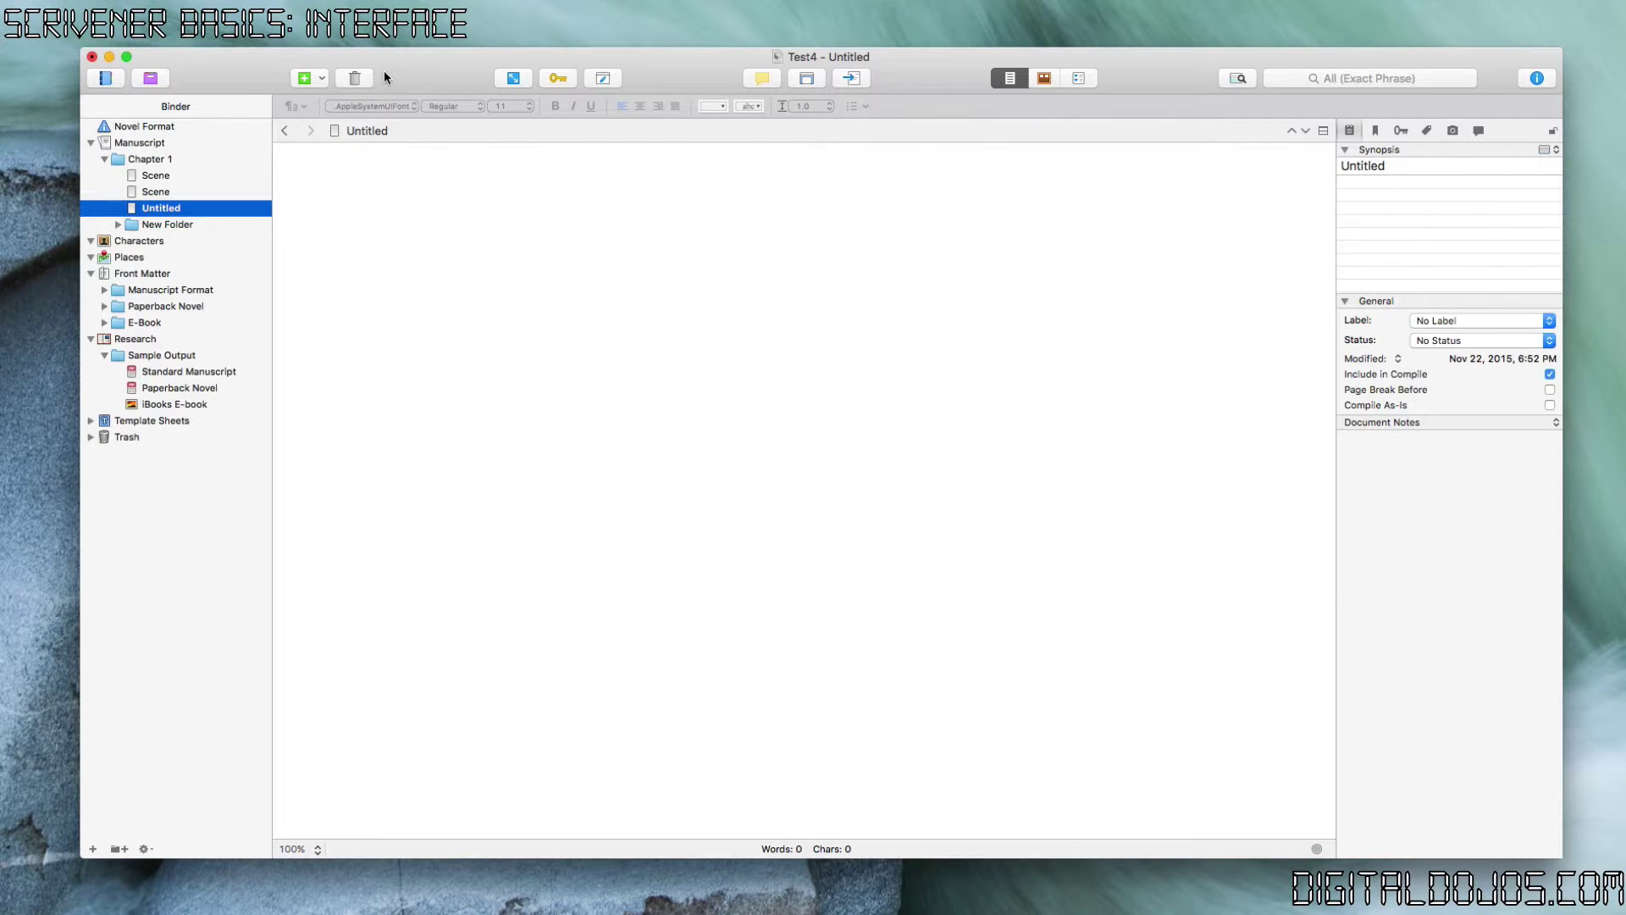
left_click(355, 78)
Name the new folder Chapter 2
left_click(176, 208)
type("Chapter 2")
key("Return")
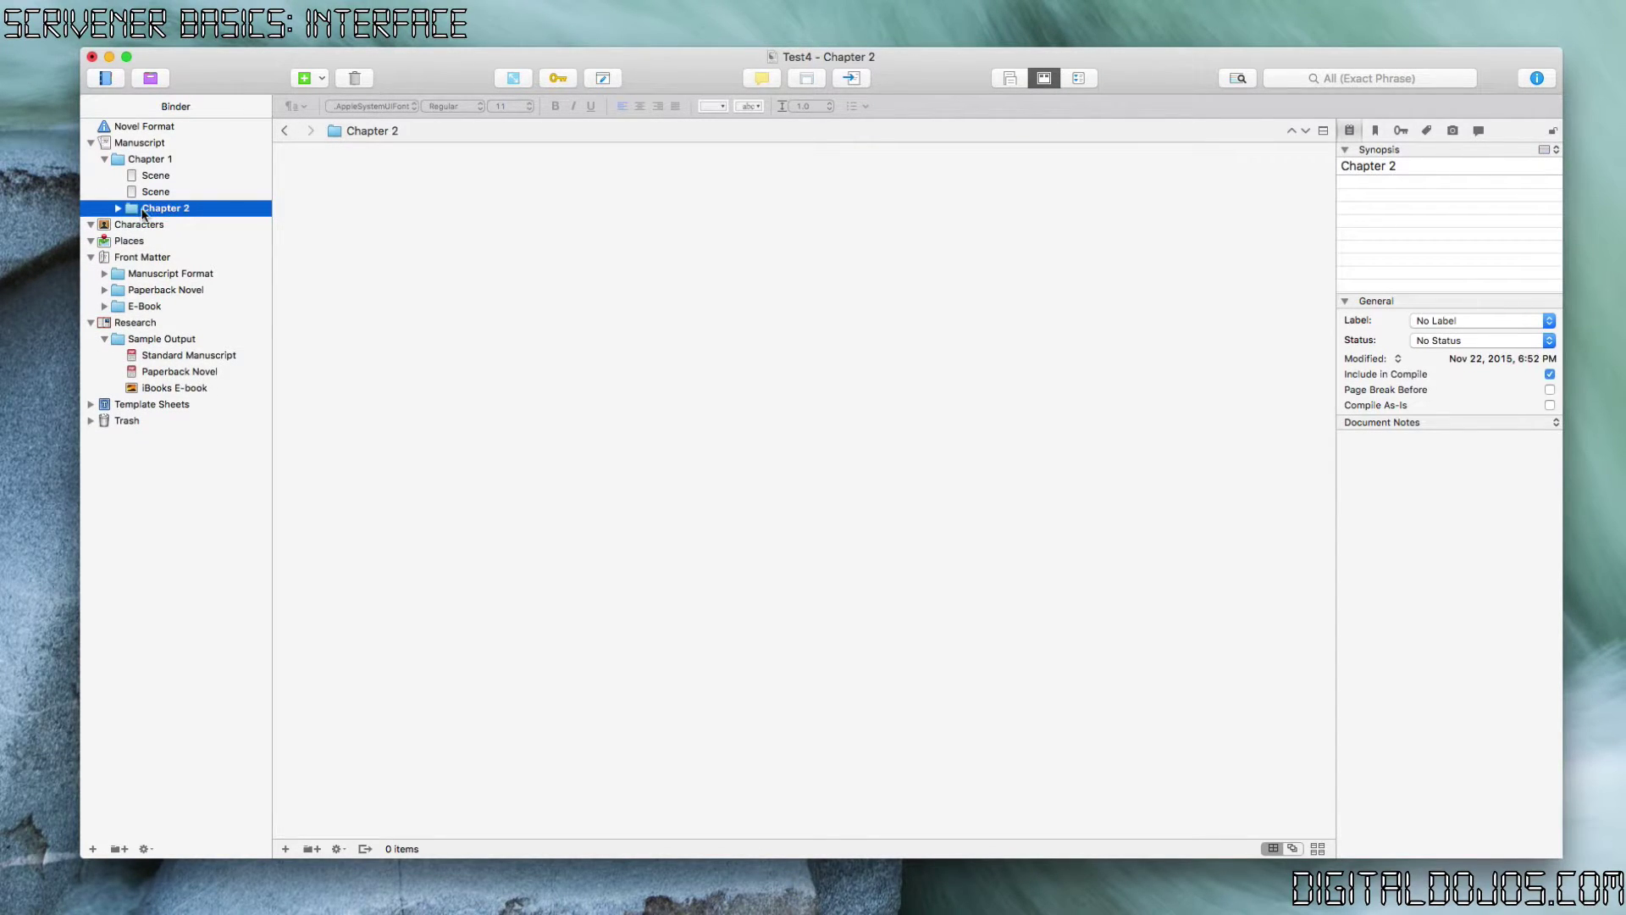
Move the Chapter 2 folder out of Chapter 1 to sit directly under Manuscript, and move the second Scene into it
left_click_drag(144, 210, 121, 152)
left_click(105, 174)
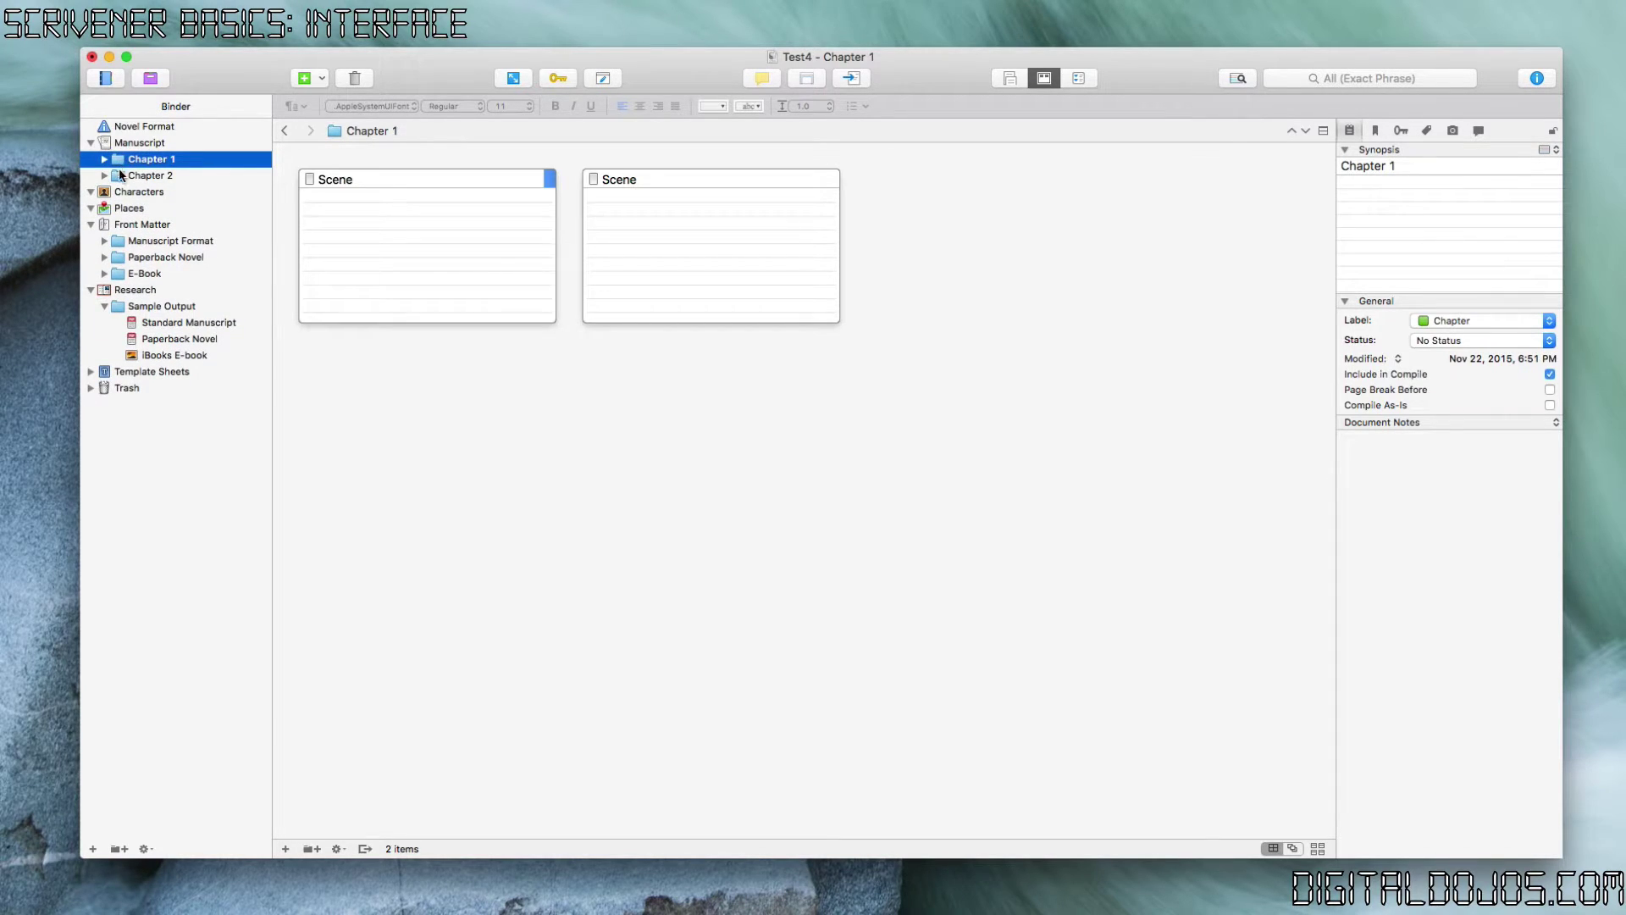
left_click(107, 175)
left_click(105, 159)
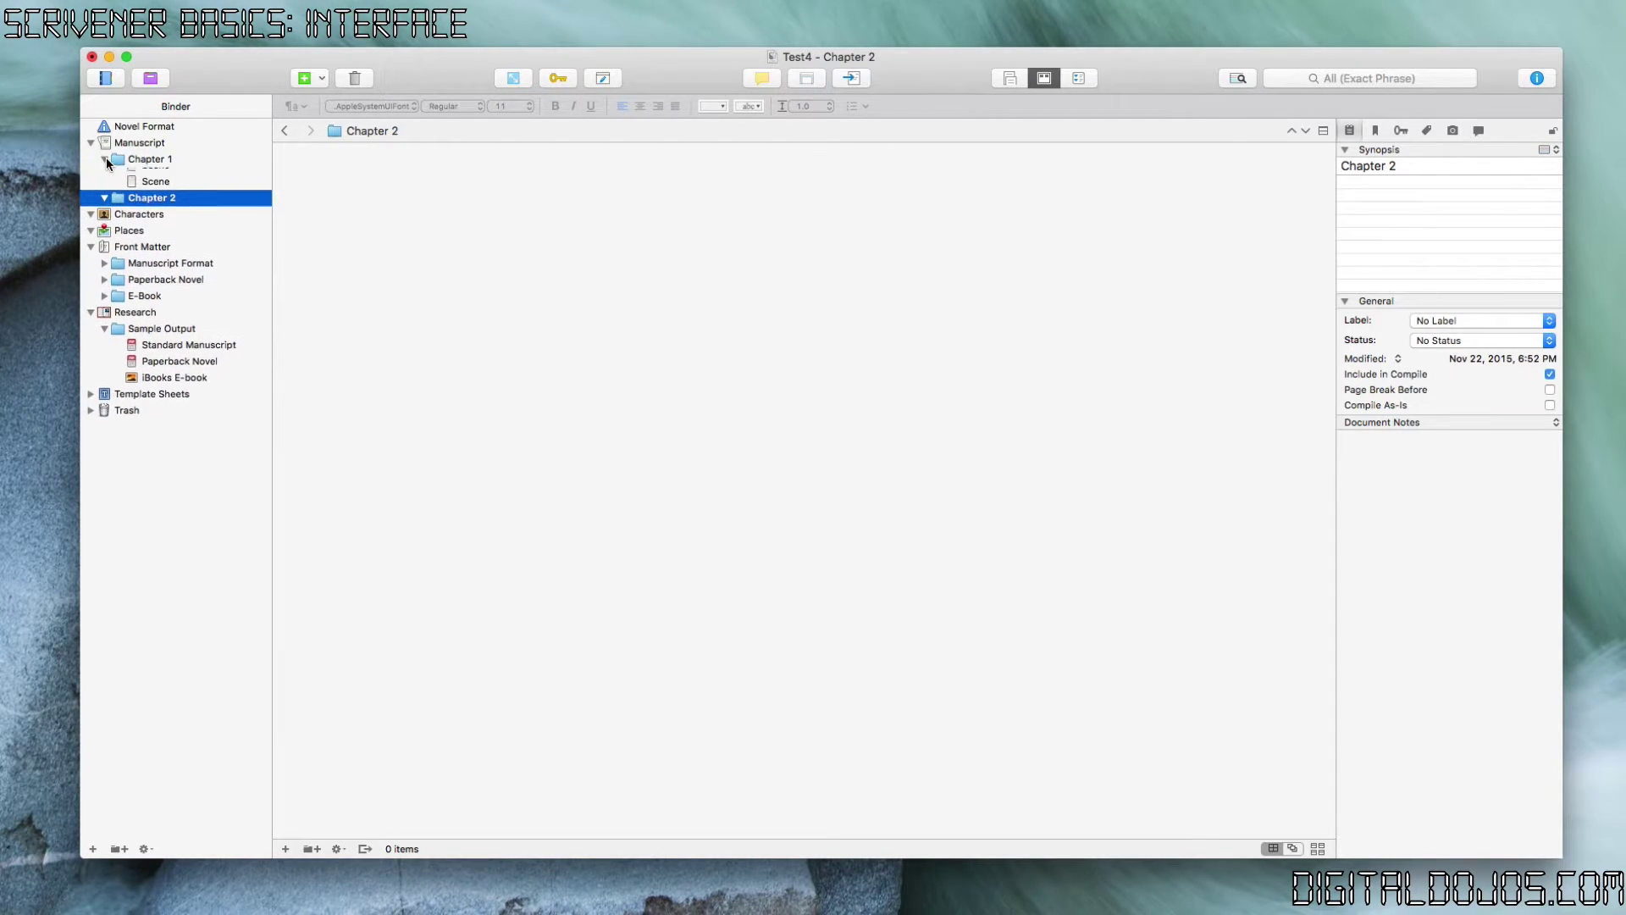
left_click_drag(156, 190, 155, 211)
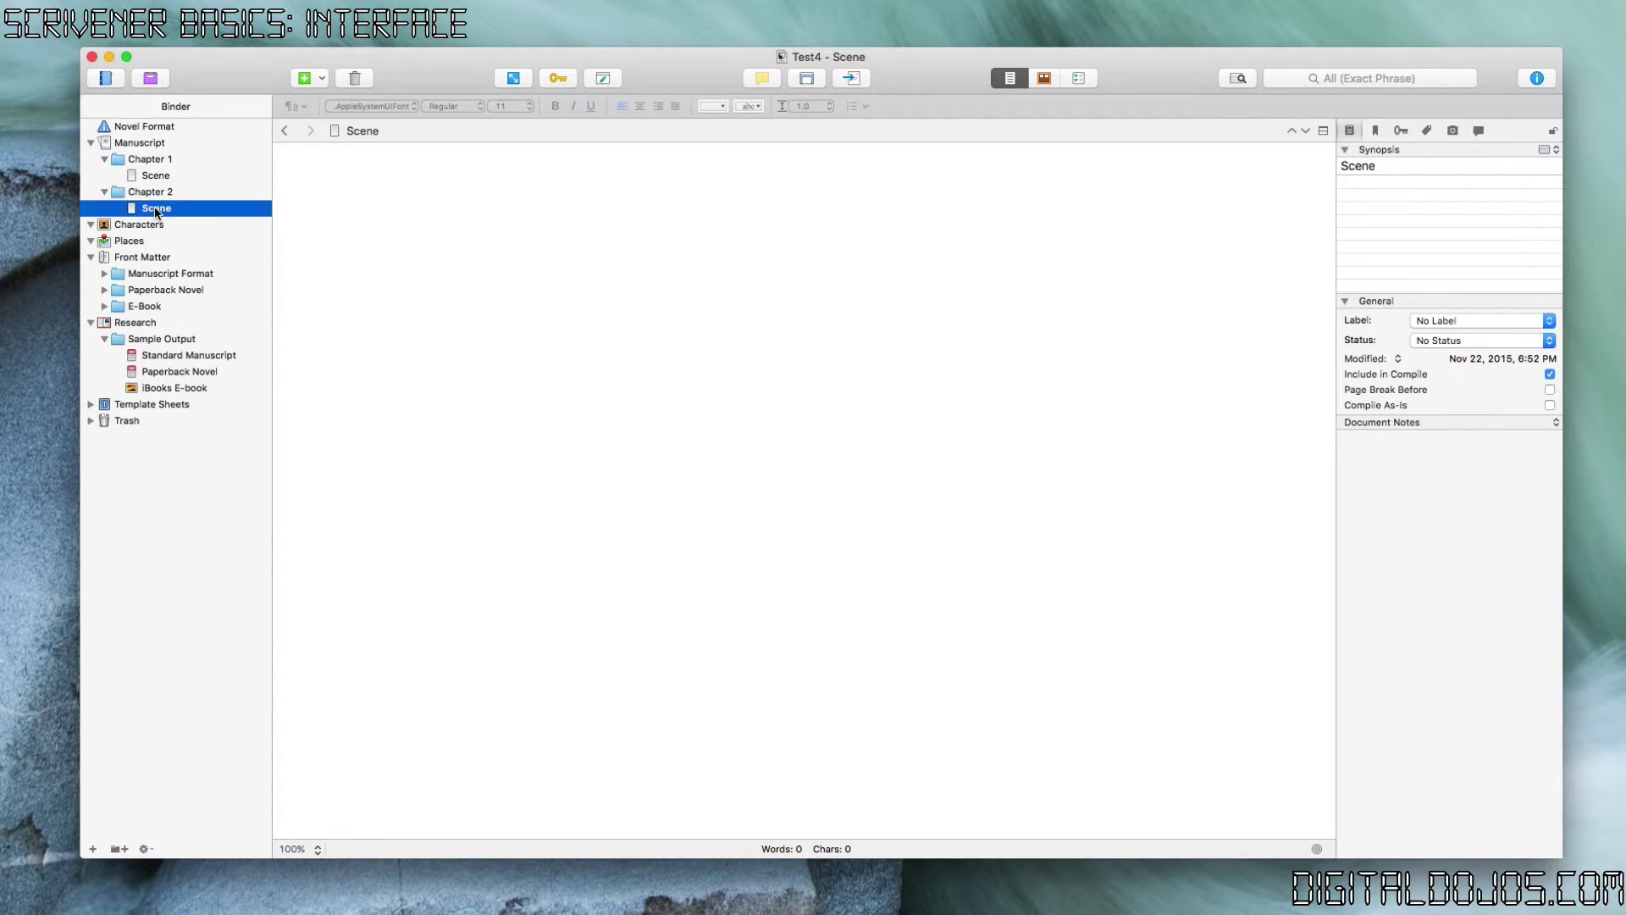
left_click(26, 0)
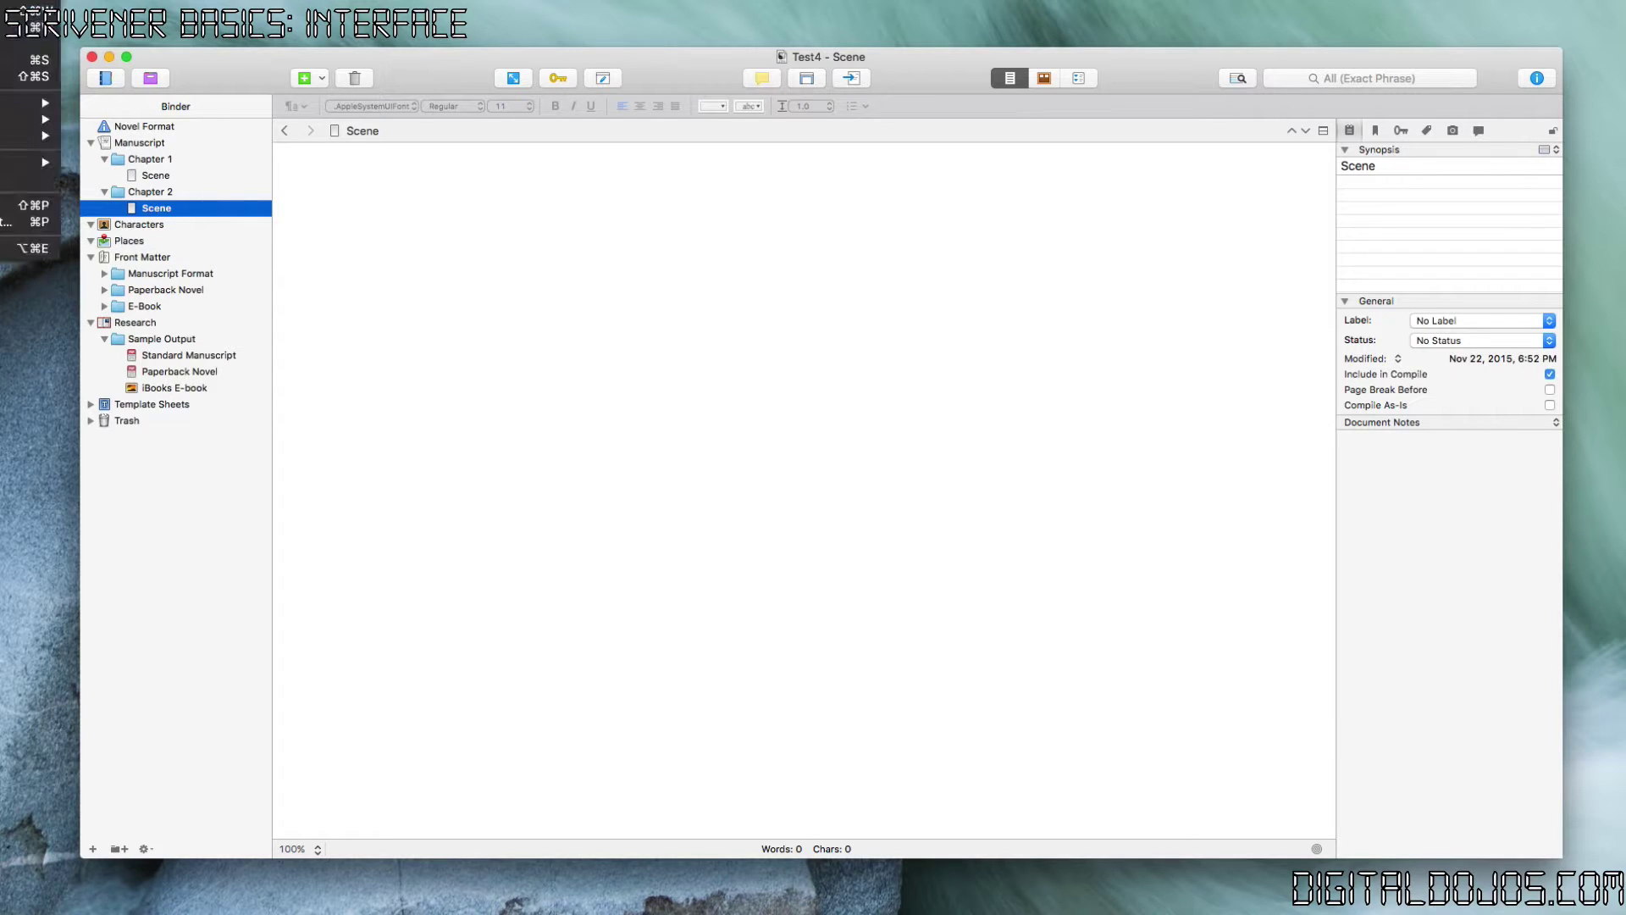
key("Escape")
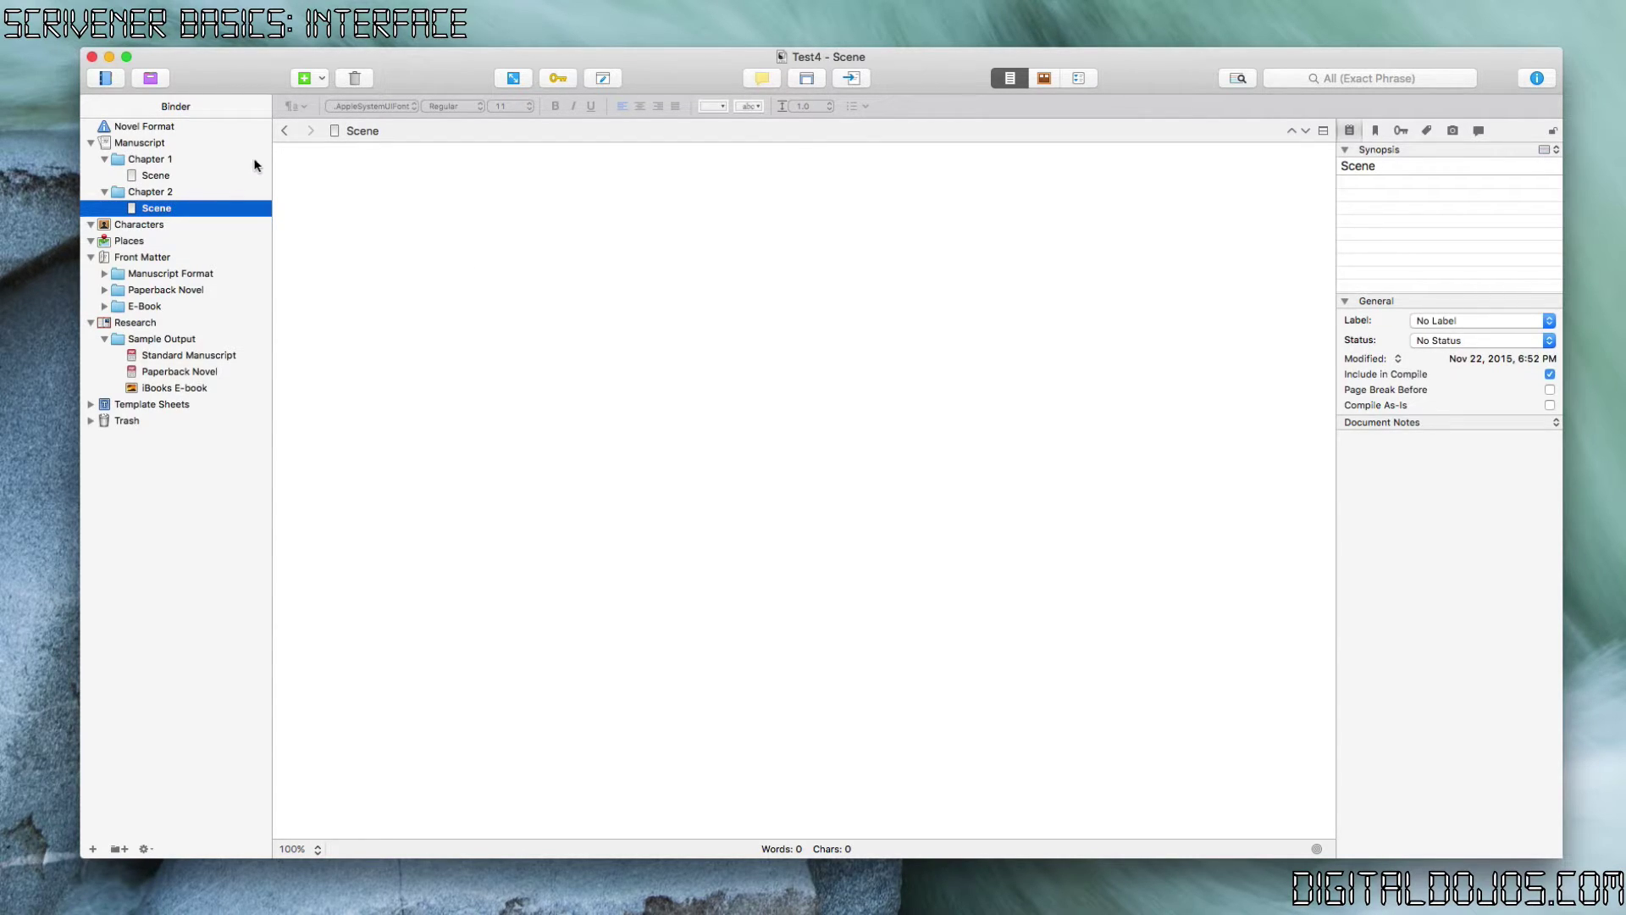
View the scene in full-screen composition mode and look at the project keywords window, closing each one
left_click(509, 82)
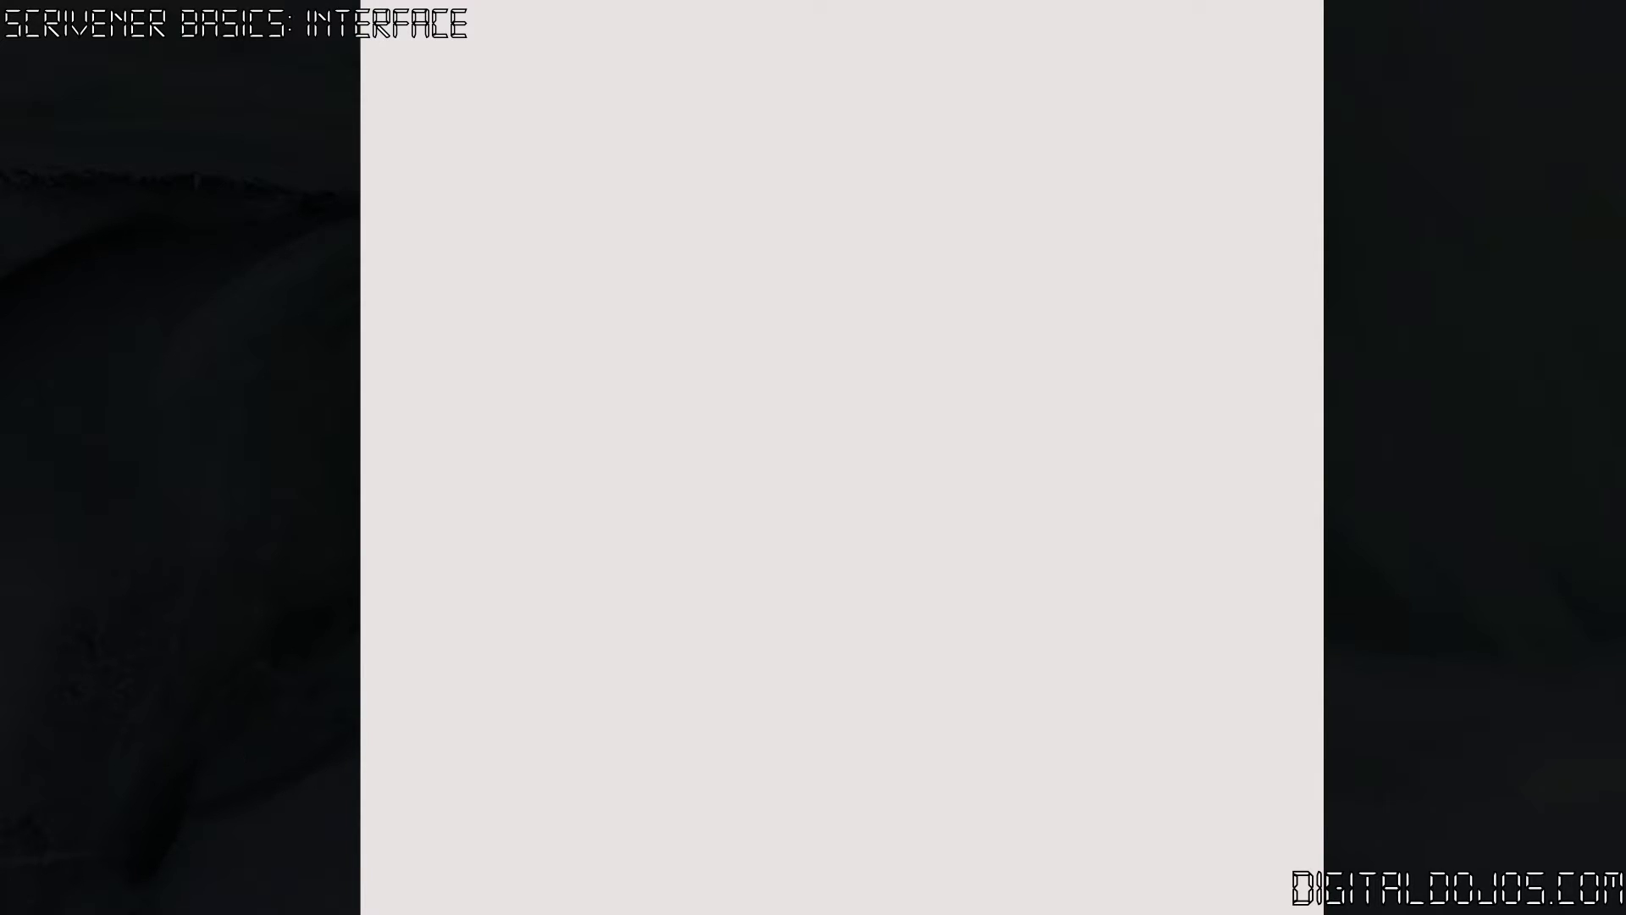
key("Escape")
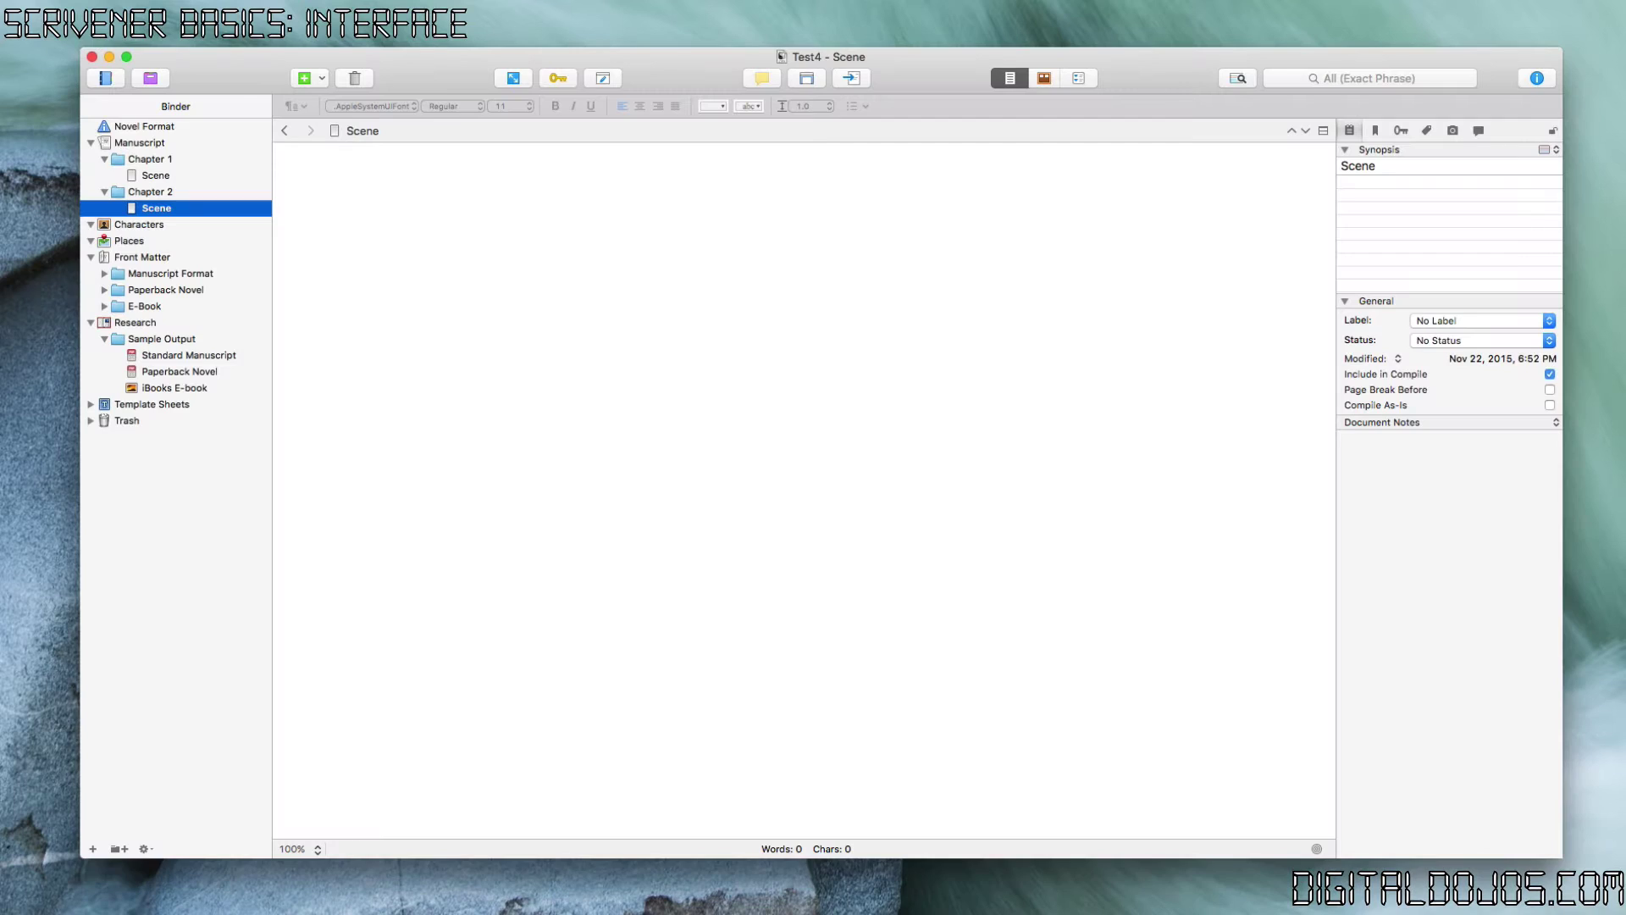
left_click(561, 78)
left_click_drag(225, 570, 733, 274)
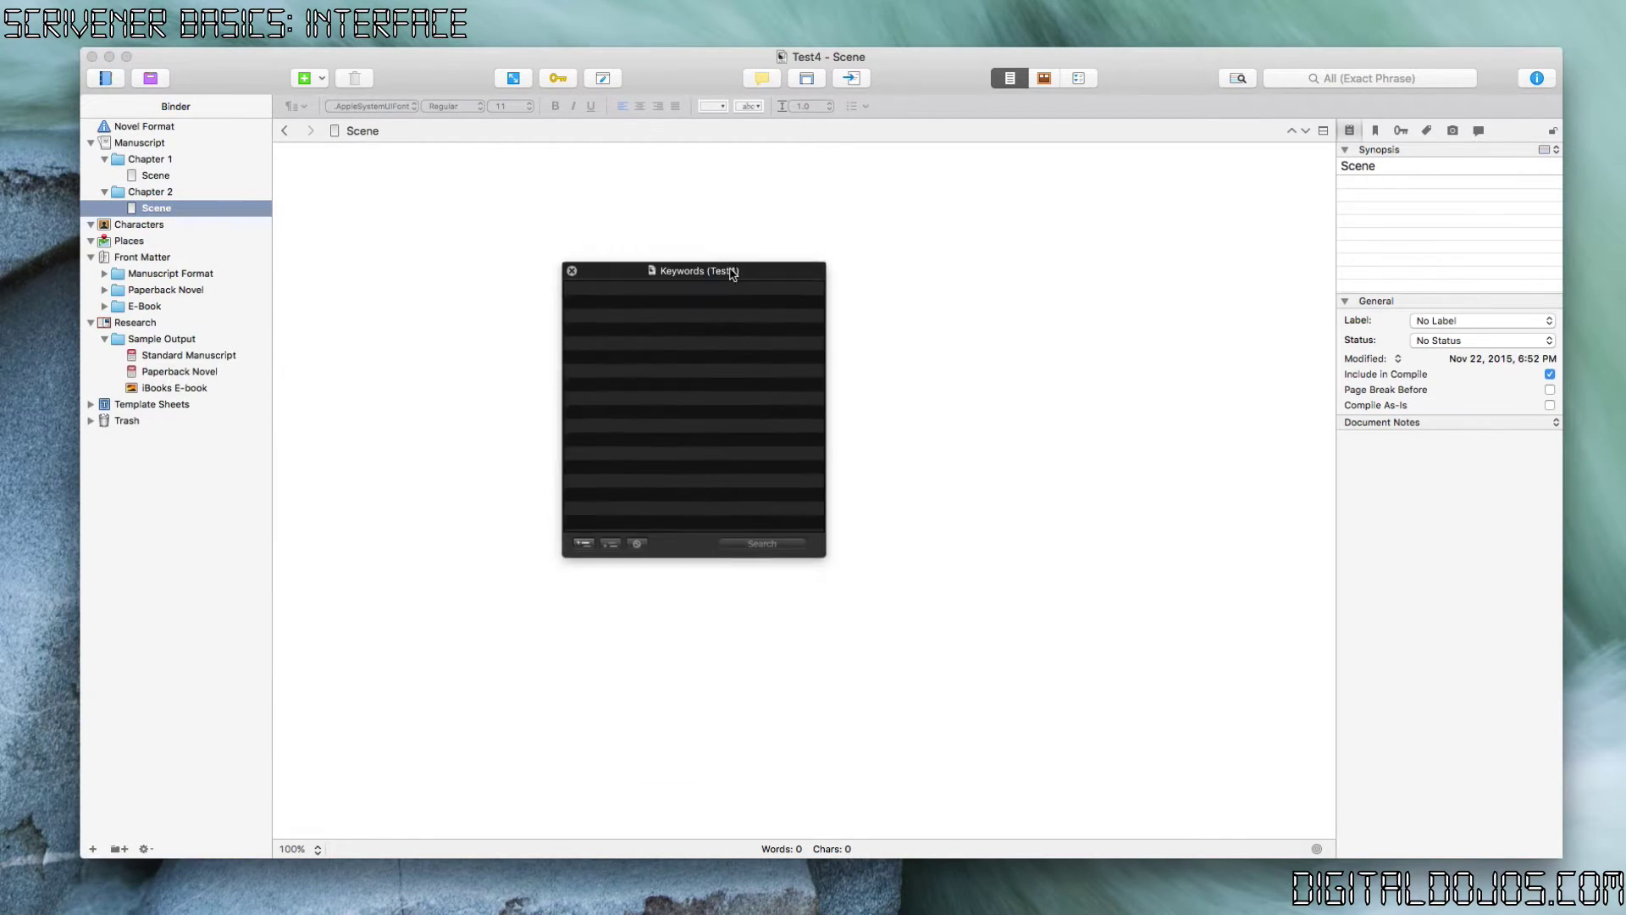
left_click(573, 273)
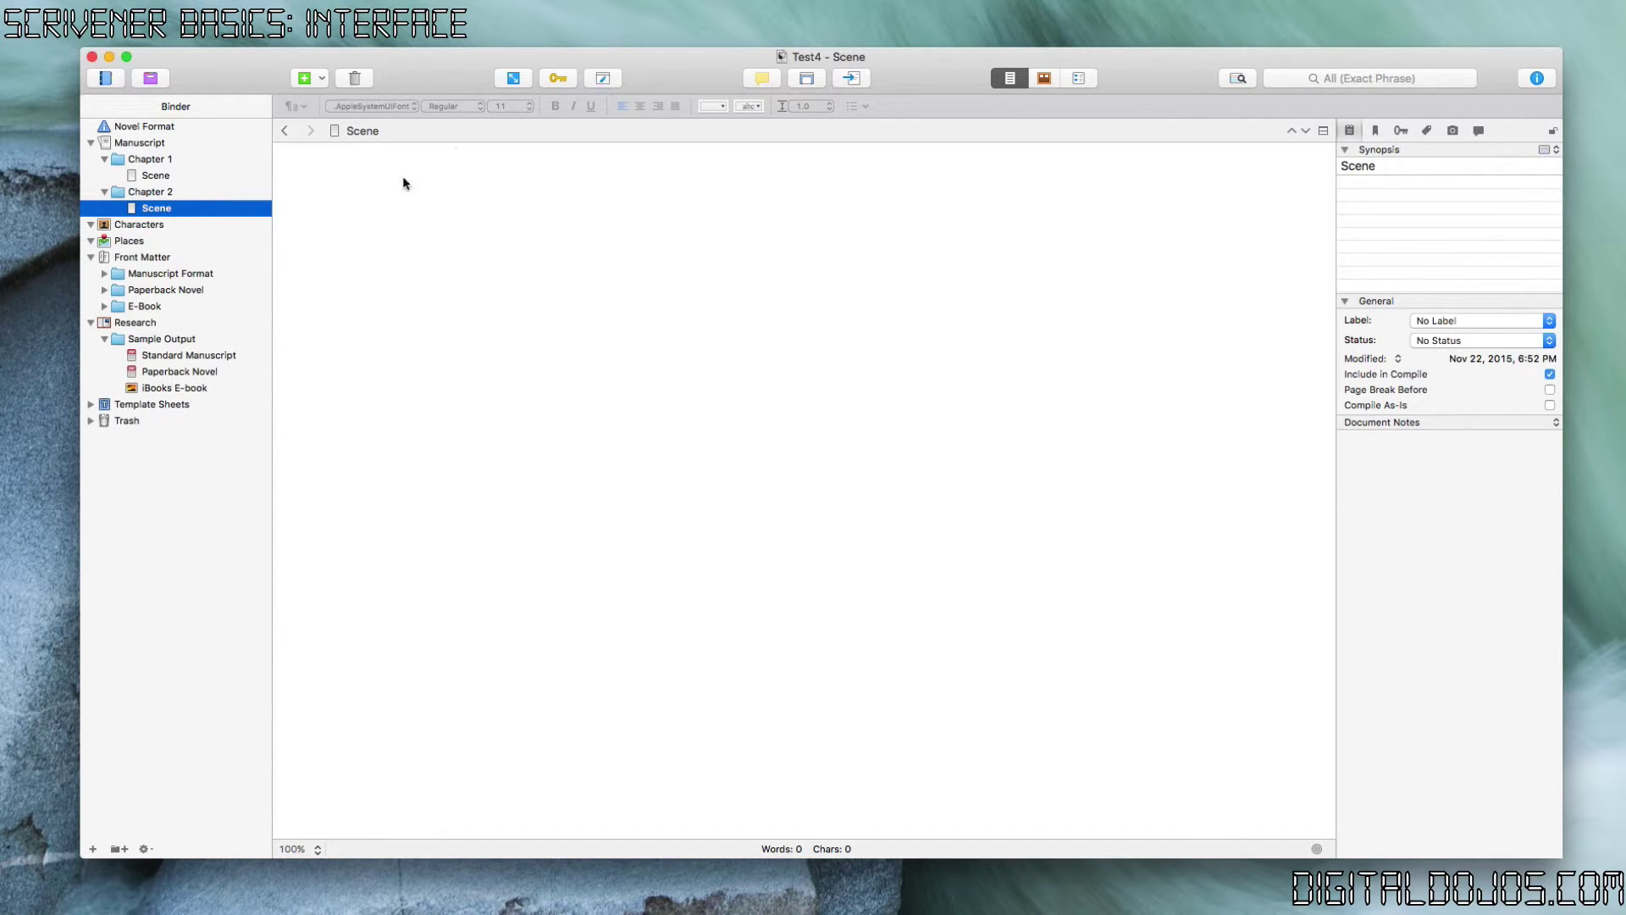
Write "This is Scene 2!" in Chapter 2's scene using a separate QuickReference window, and close the window
left_click(218, 193)
left_click(220, 208)
left_click(593, 78)
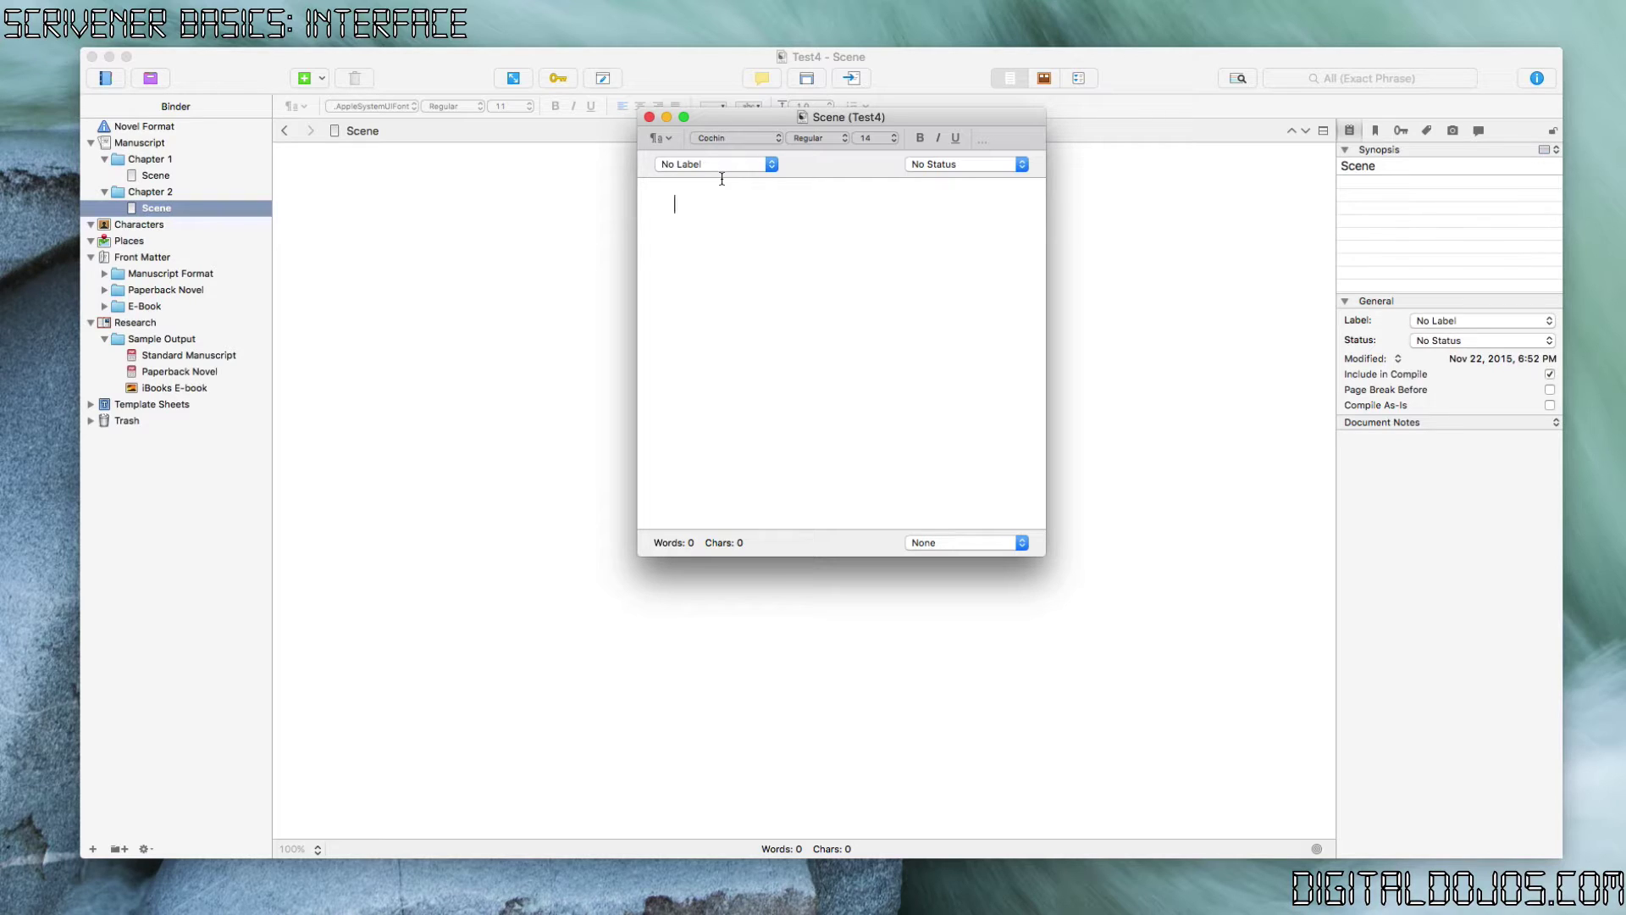
type("This is Scene 2")
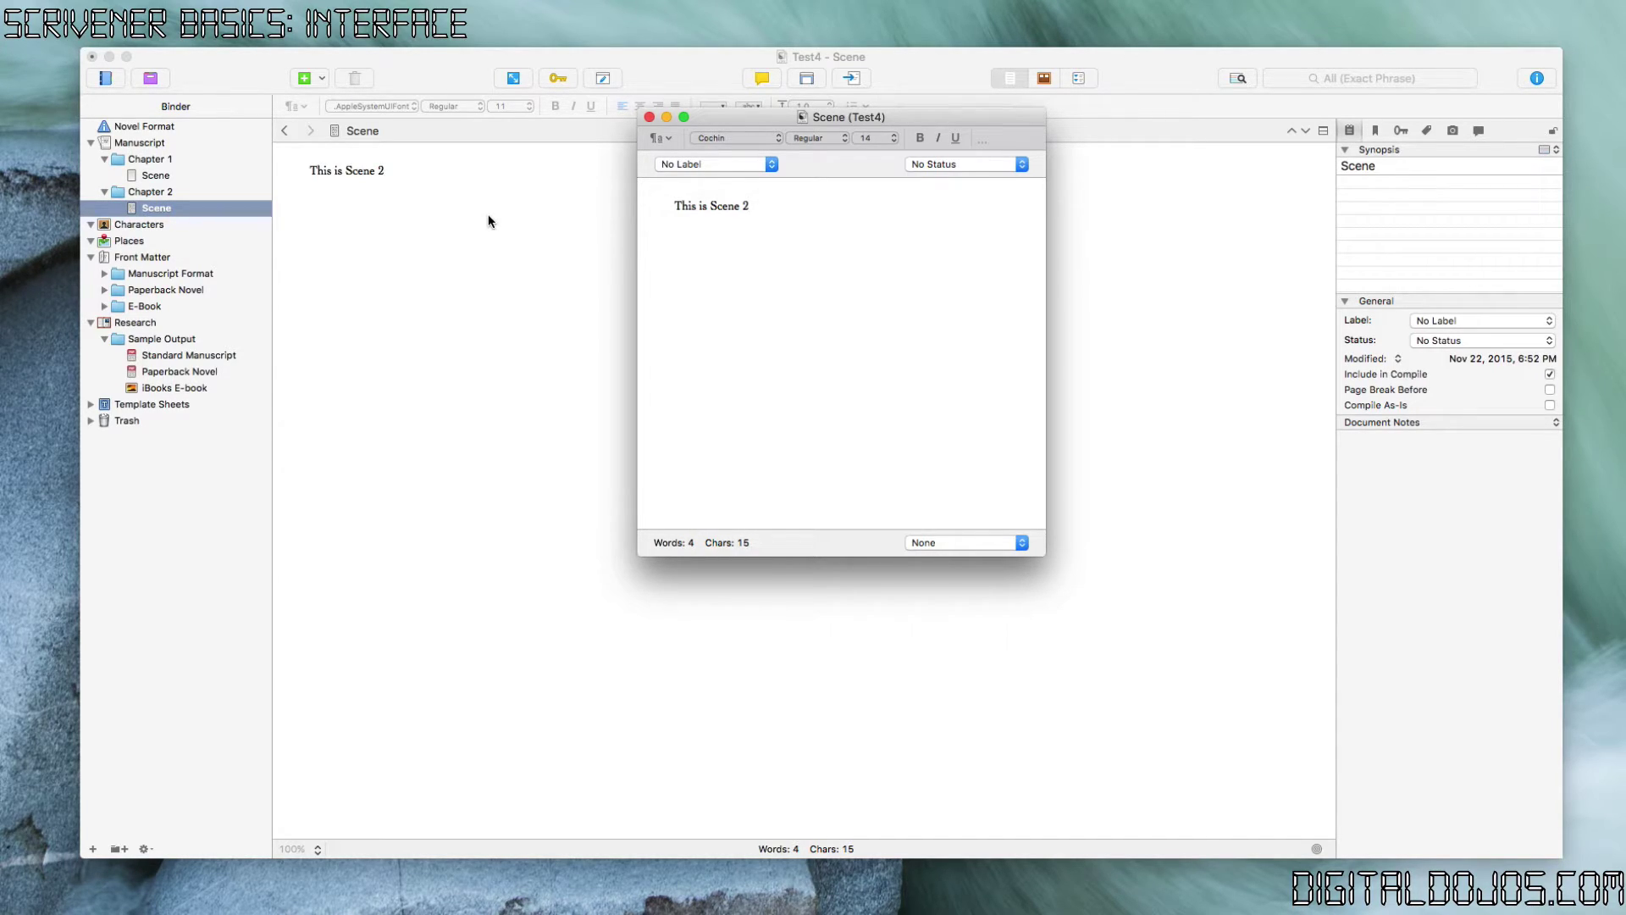
type("!")
left_click(649, 117)
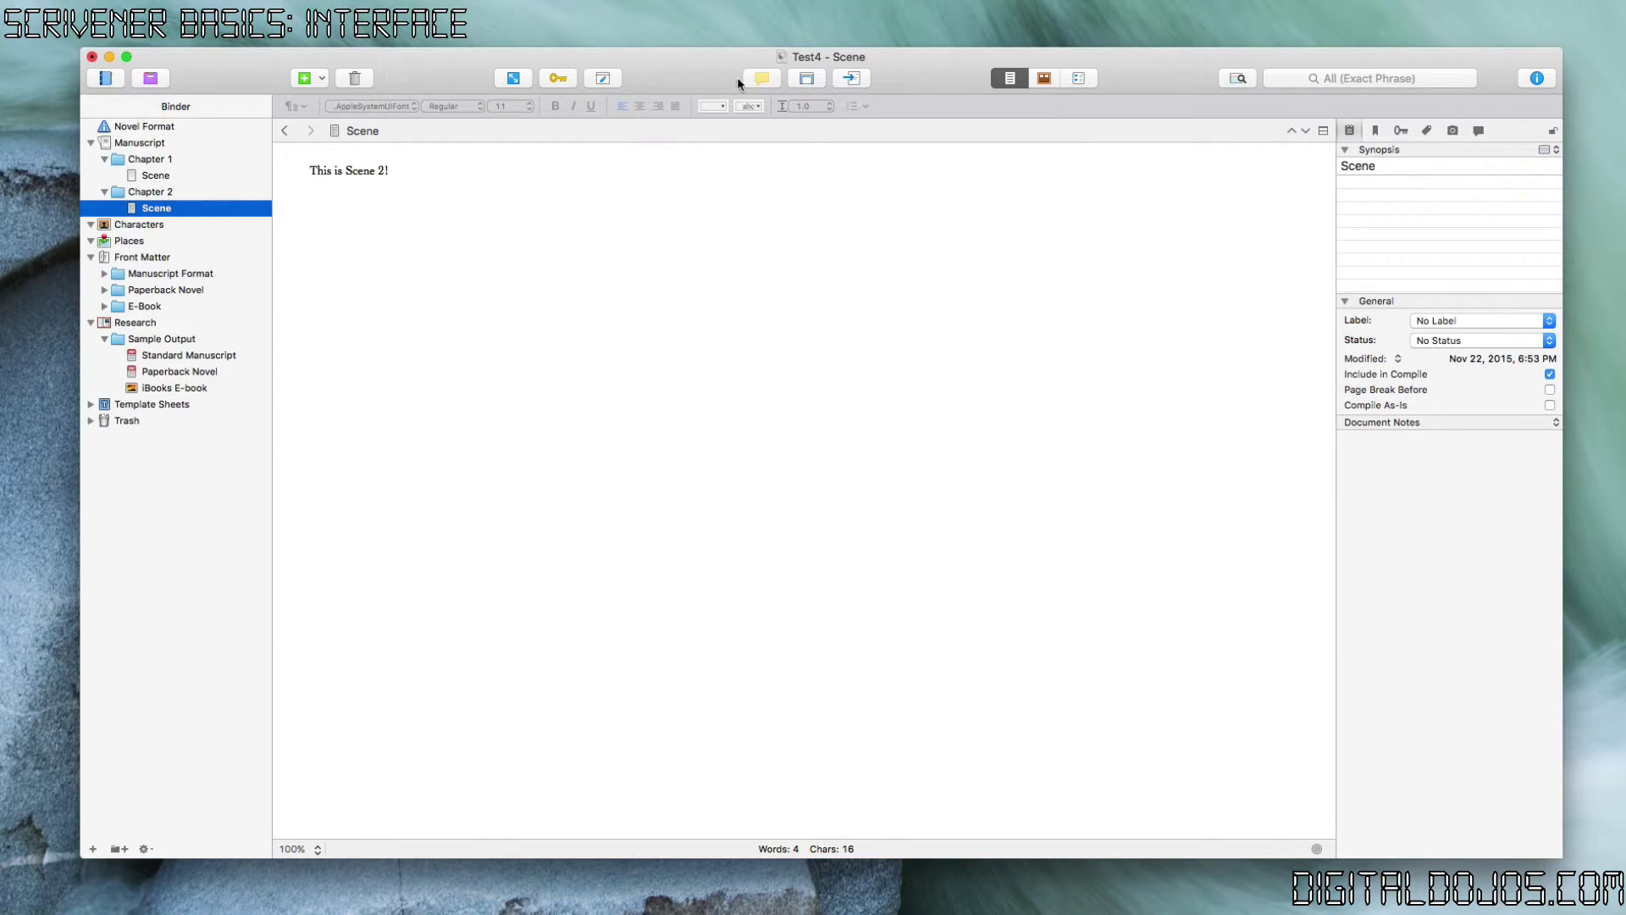
Add a comment to the sentence "This is Scene 2!" in Chapter 2's scene
left_click_drag(428, 161, 238, 161)
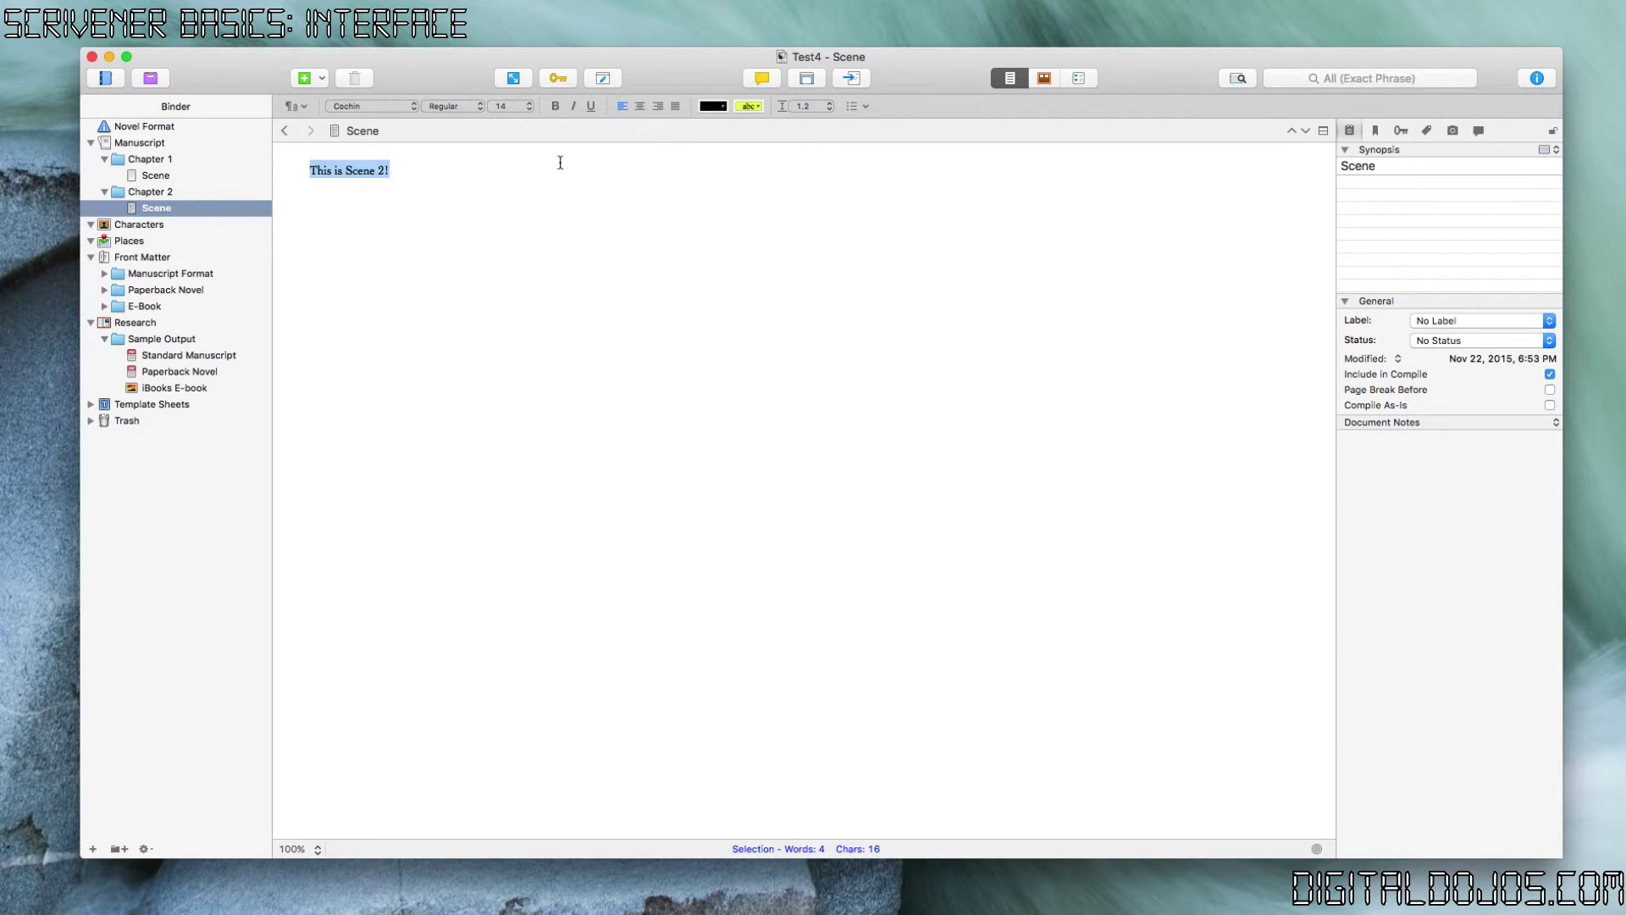
left_click(762, 79)
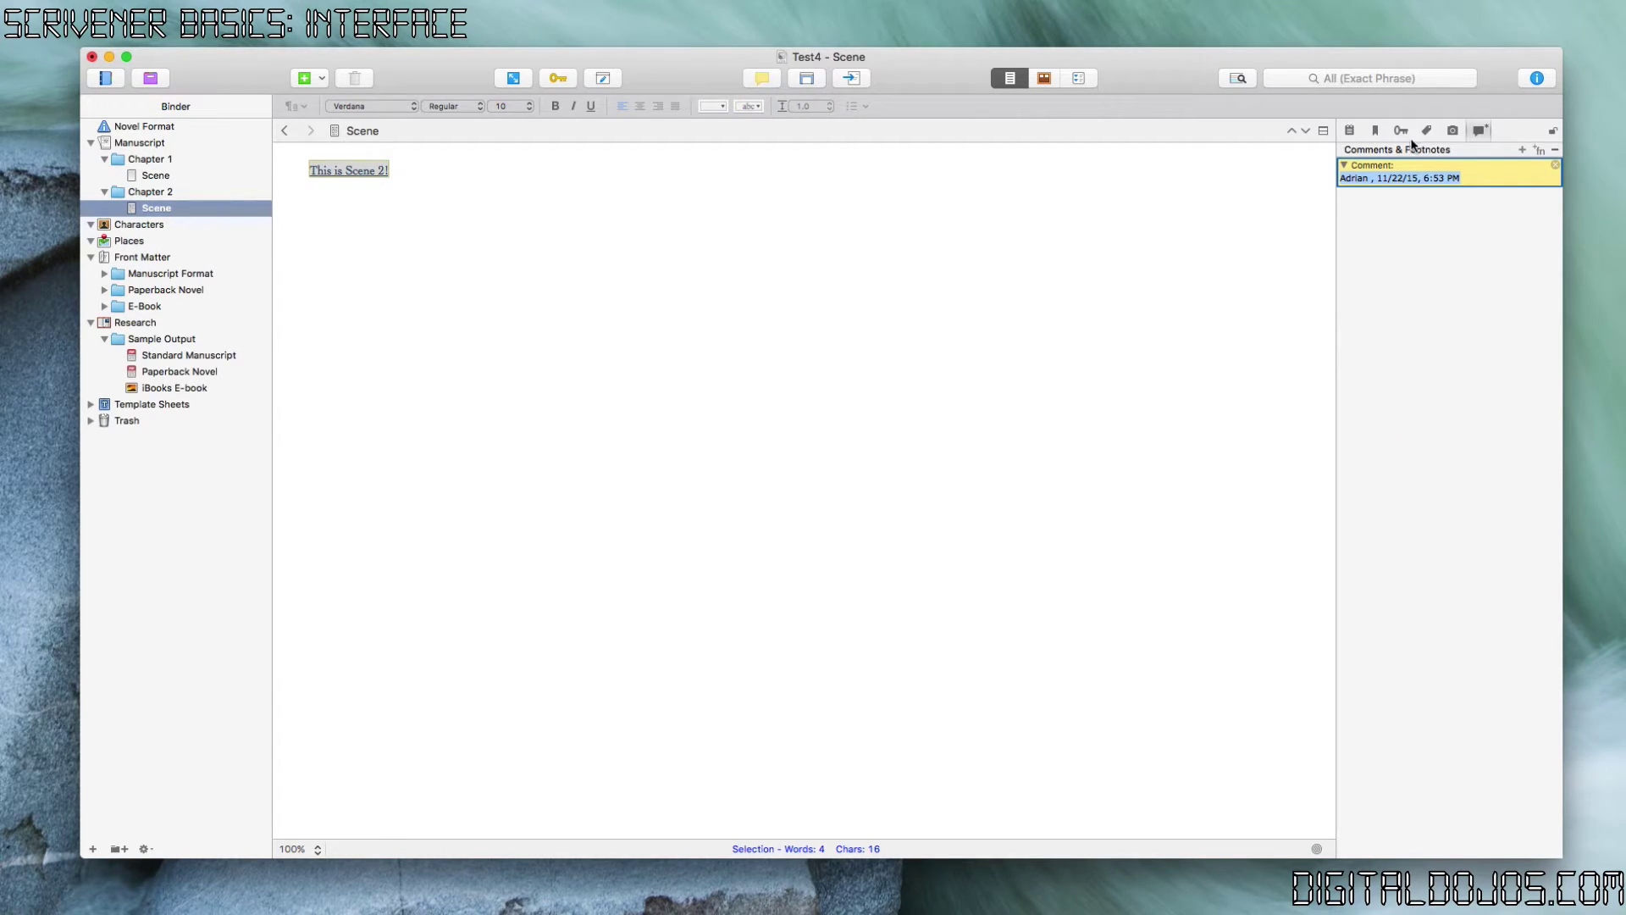
Look at the scene in page view, return to the normal editor view, and switch to the corkboard
left_click(809, 81)
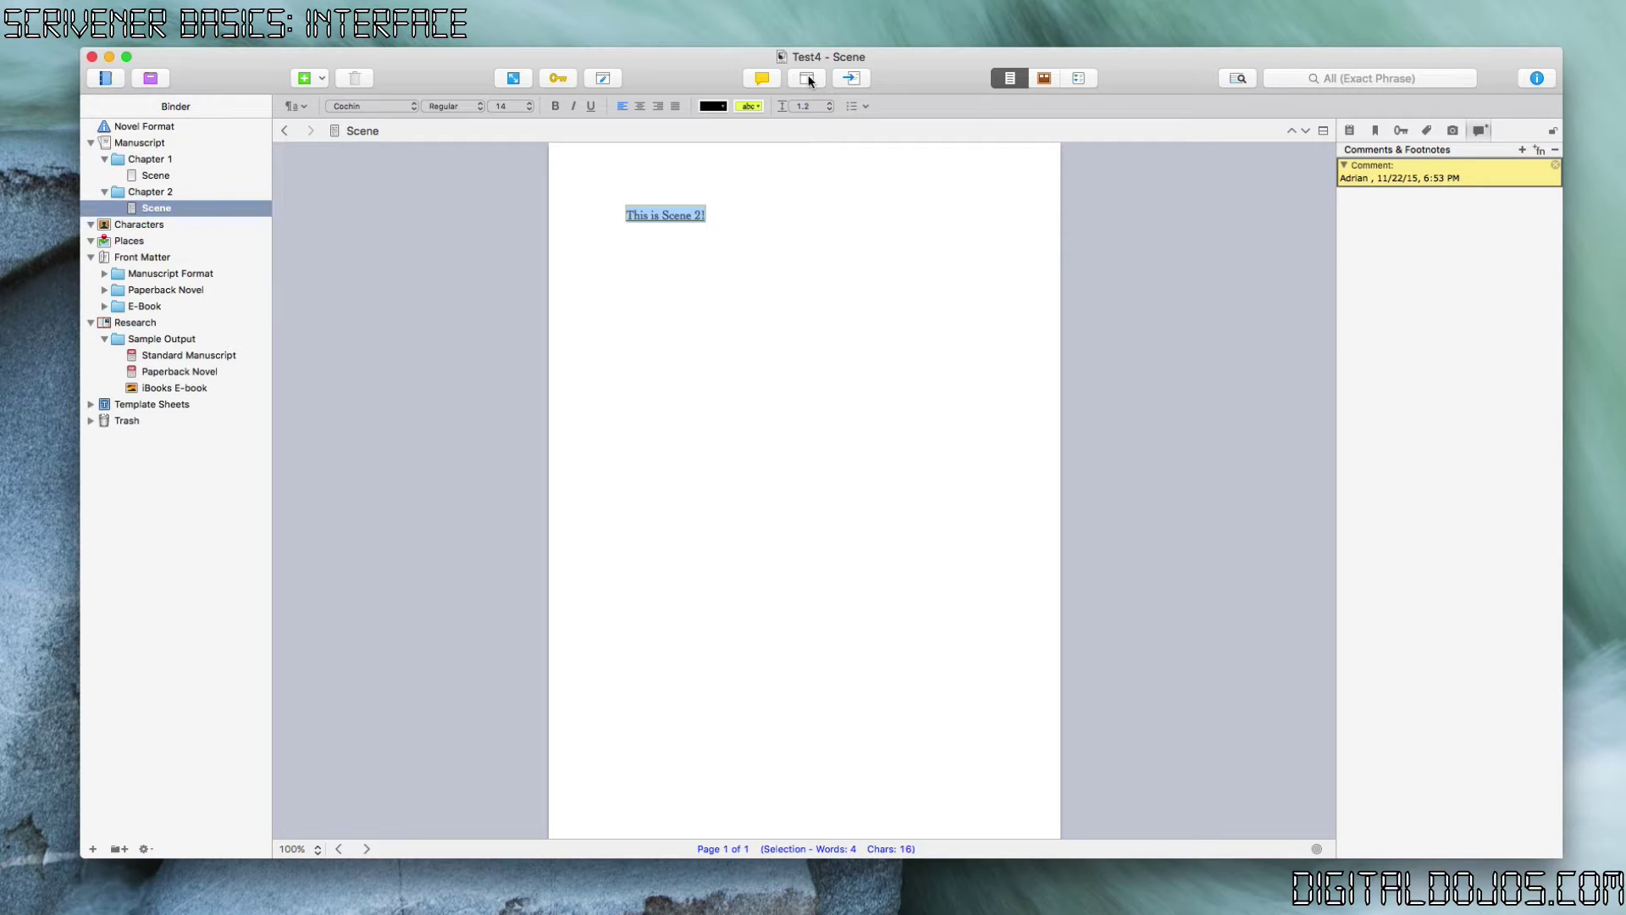
left_click(809, 81)
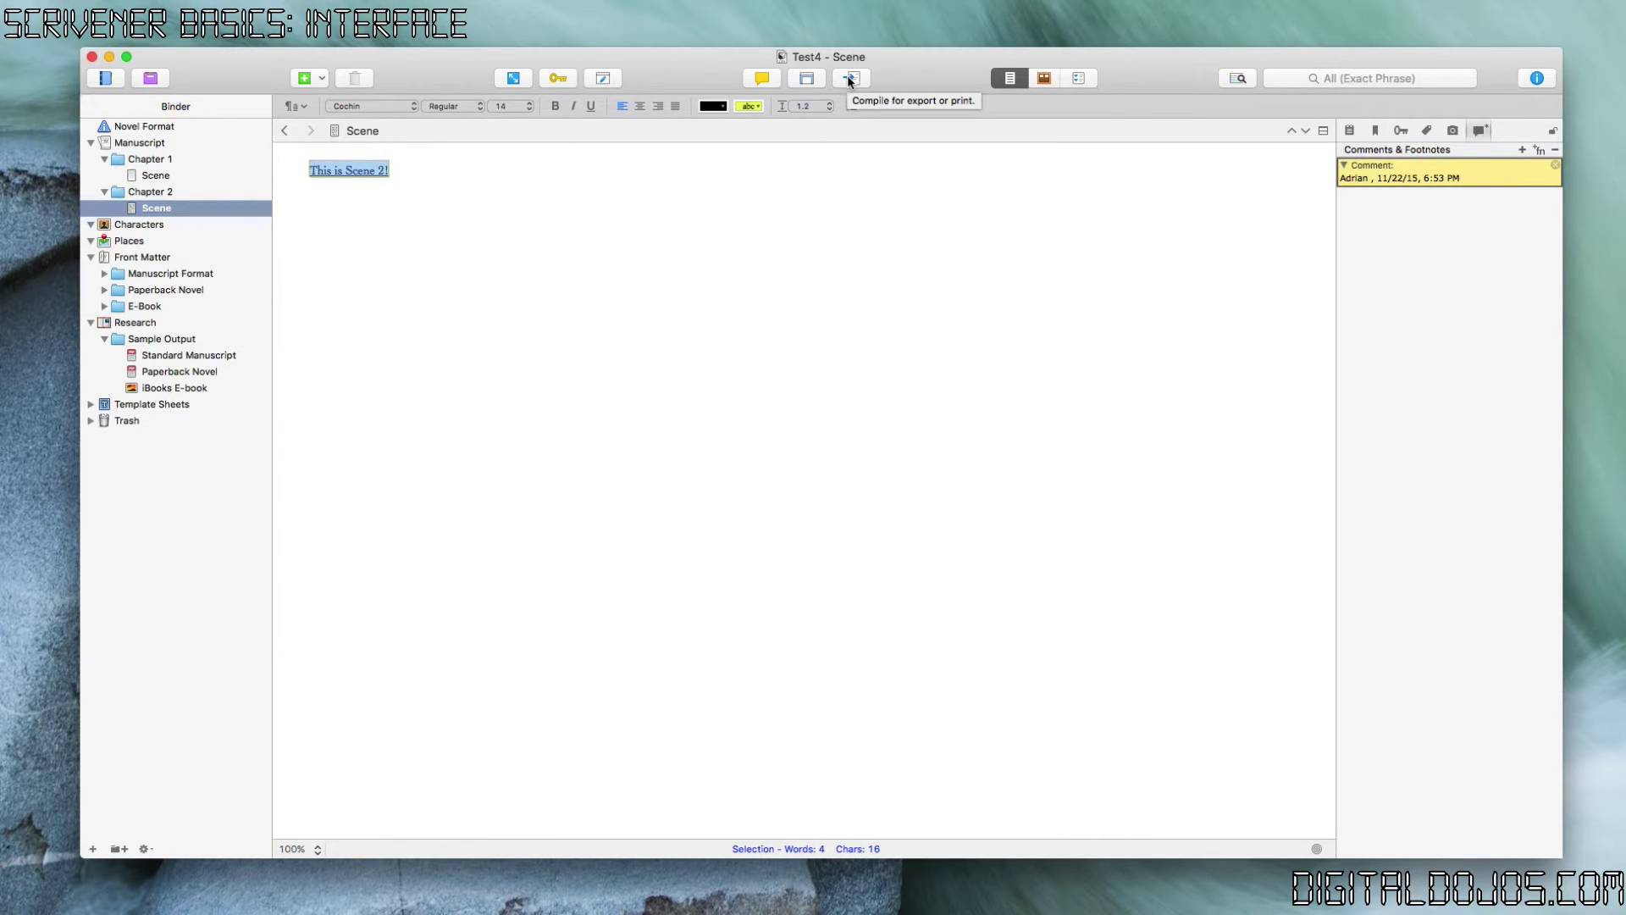
left_click(1047, 77)
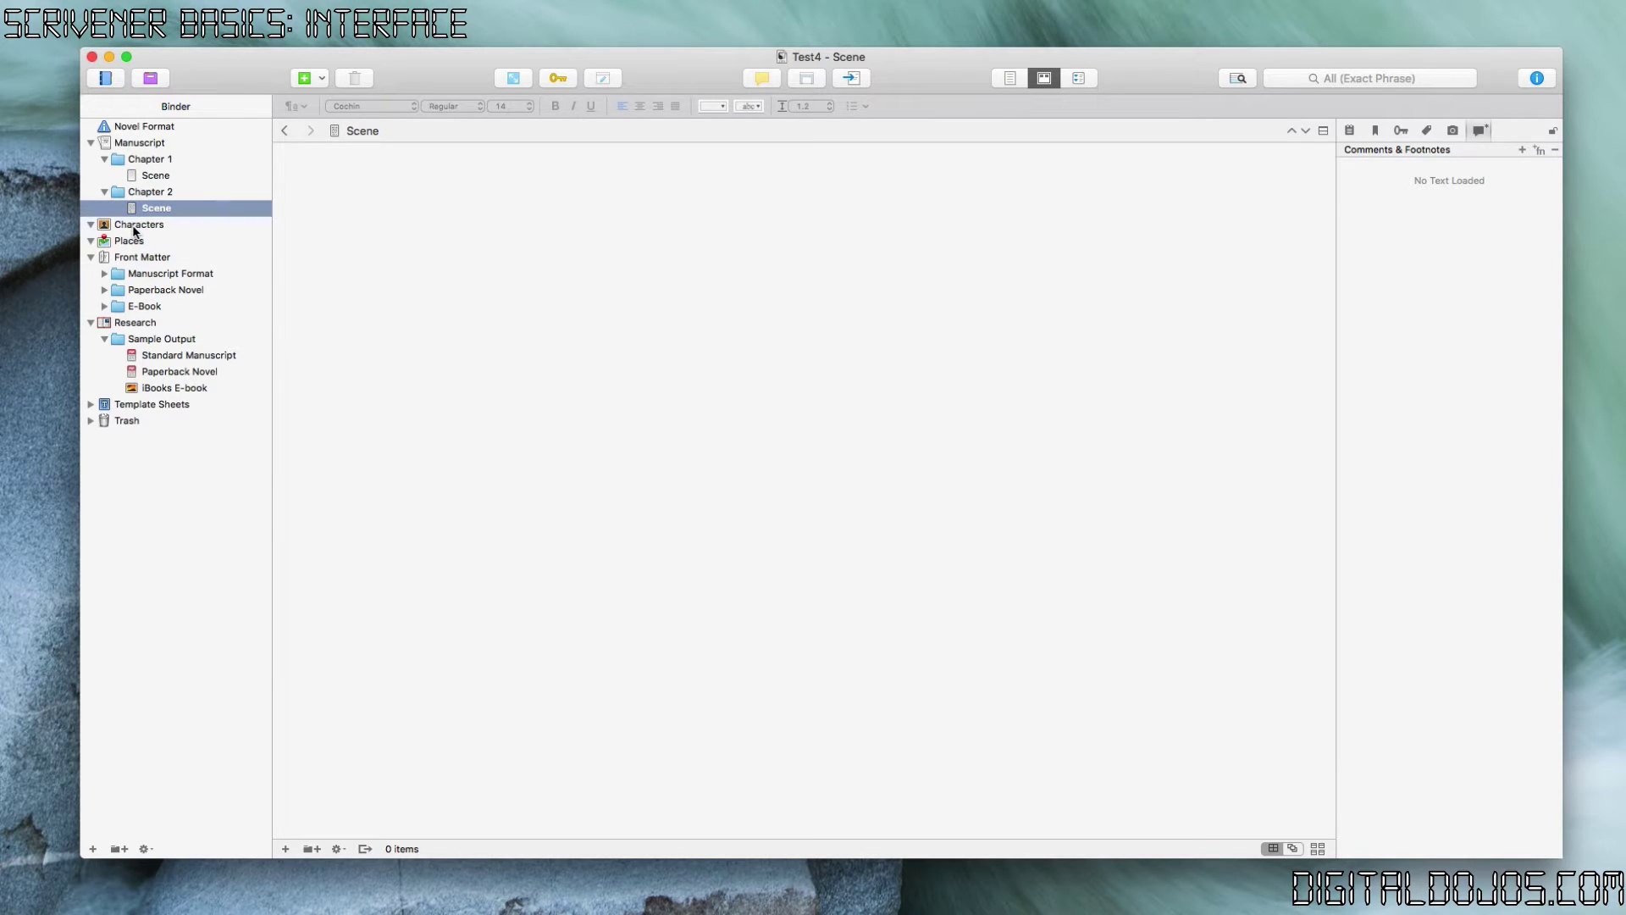
View the Front Matter section on the corkboard and in the outliner, and show its synopsis and document notes in the inspector
left_click(135, 272)
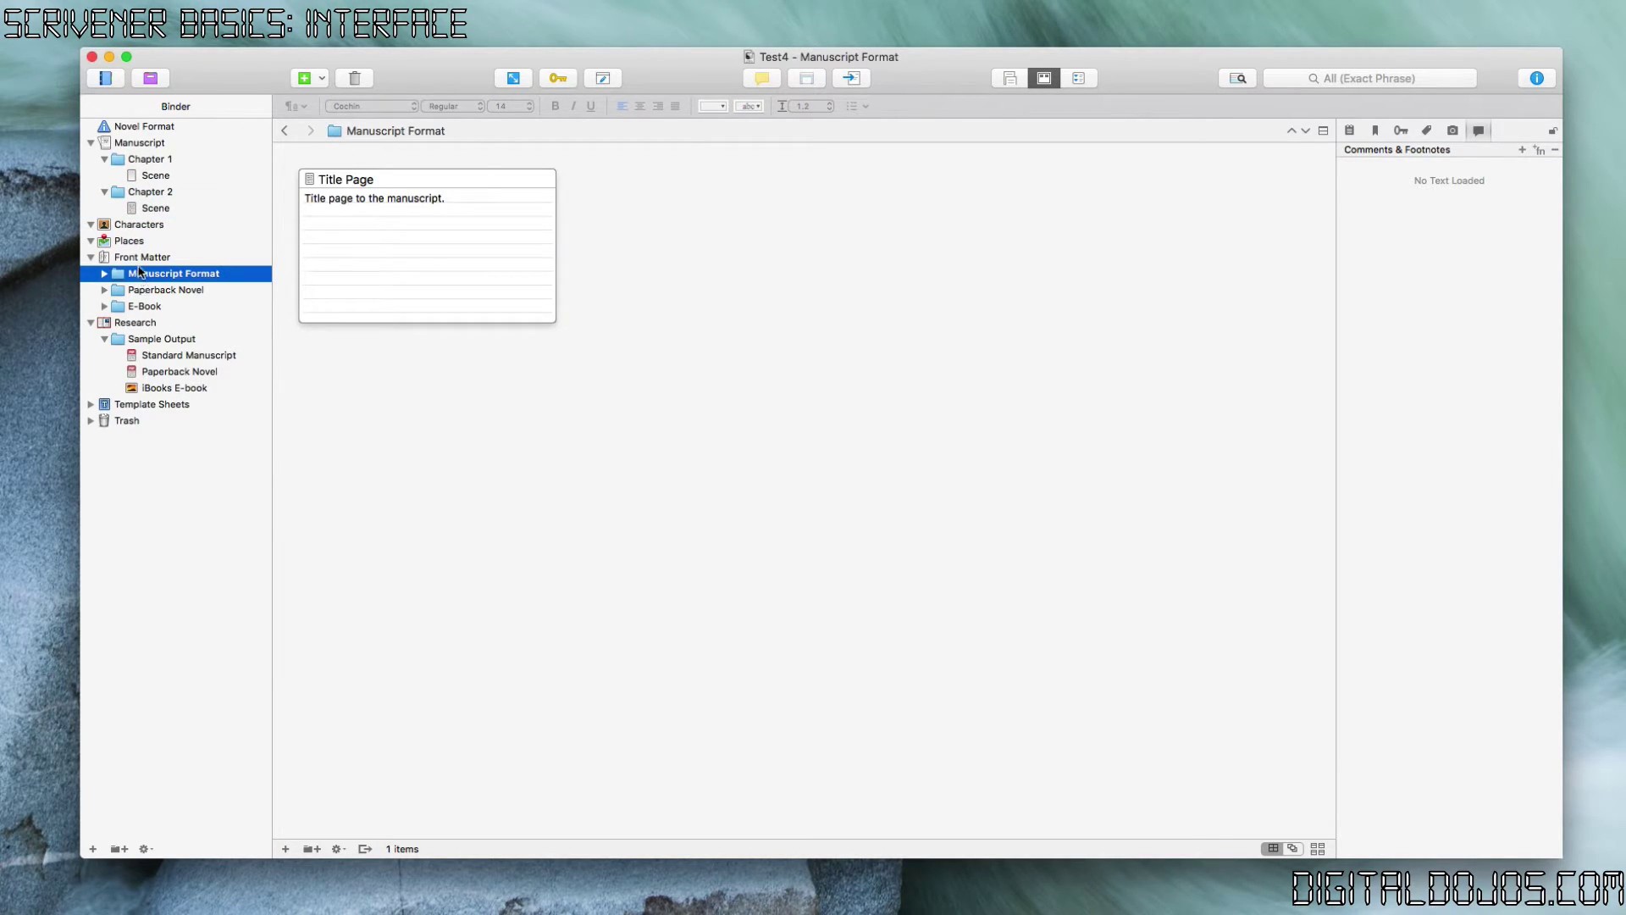
left_click(142, 258)
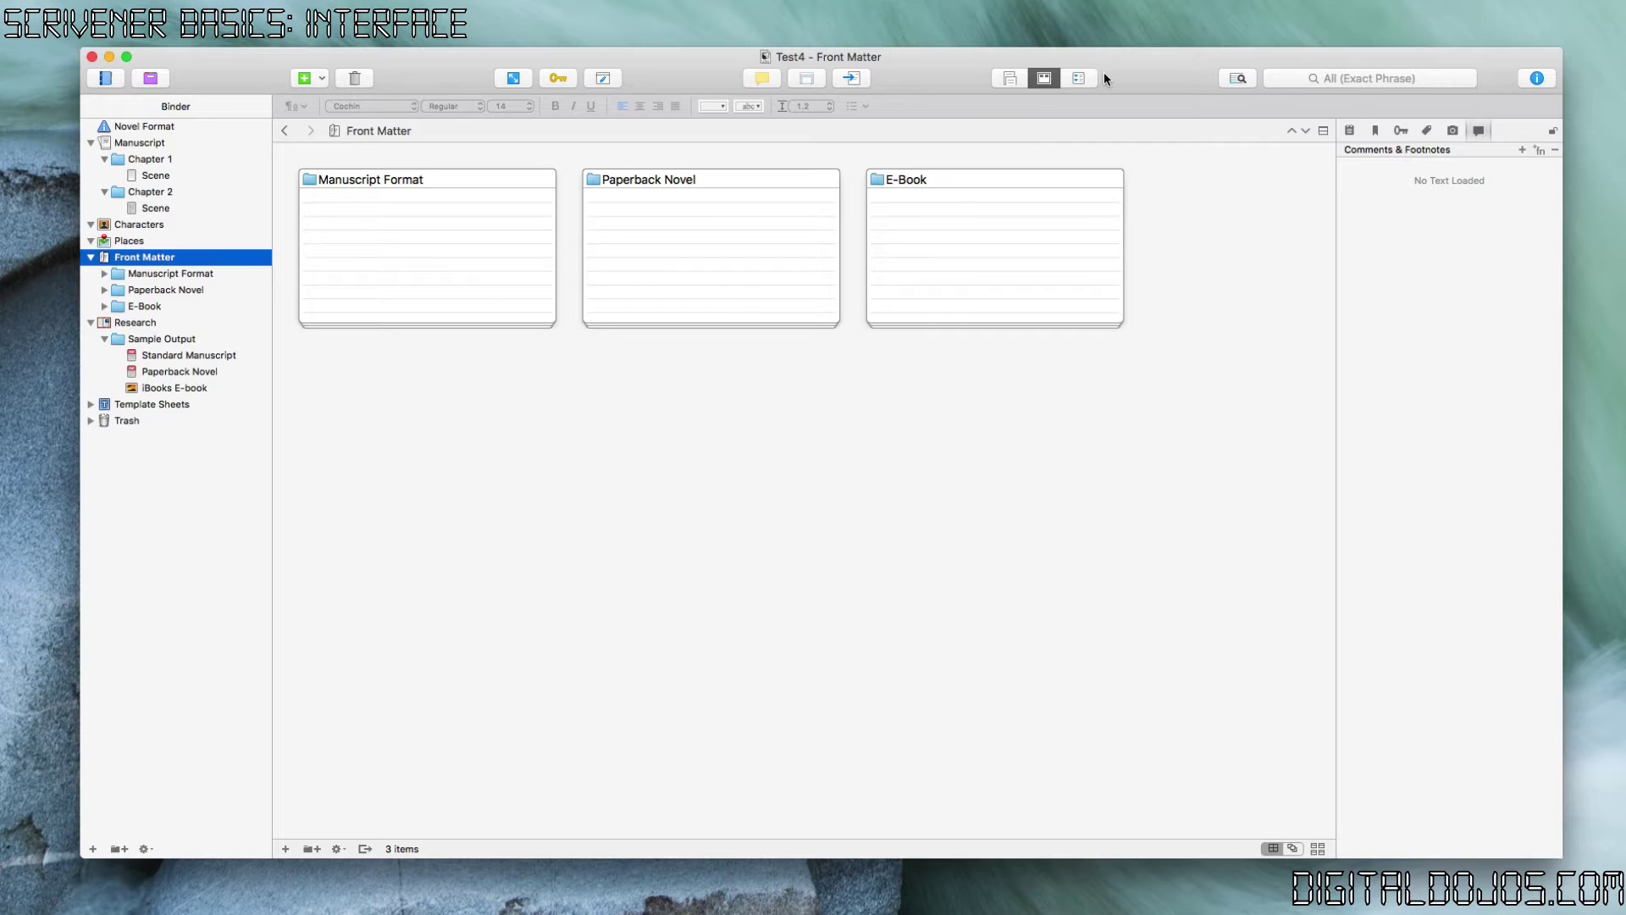
left_click(1078, 78)
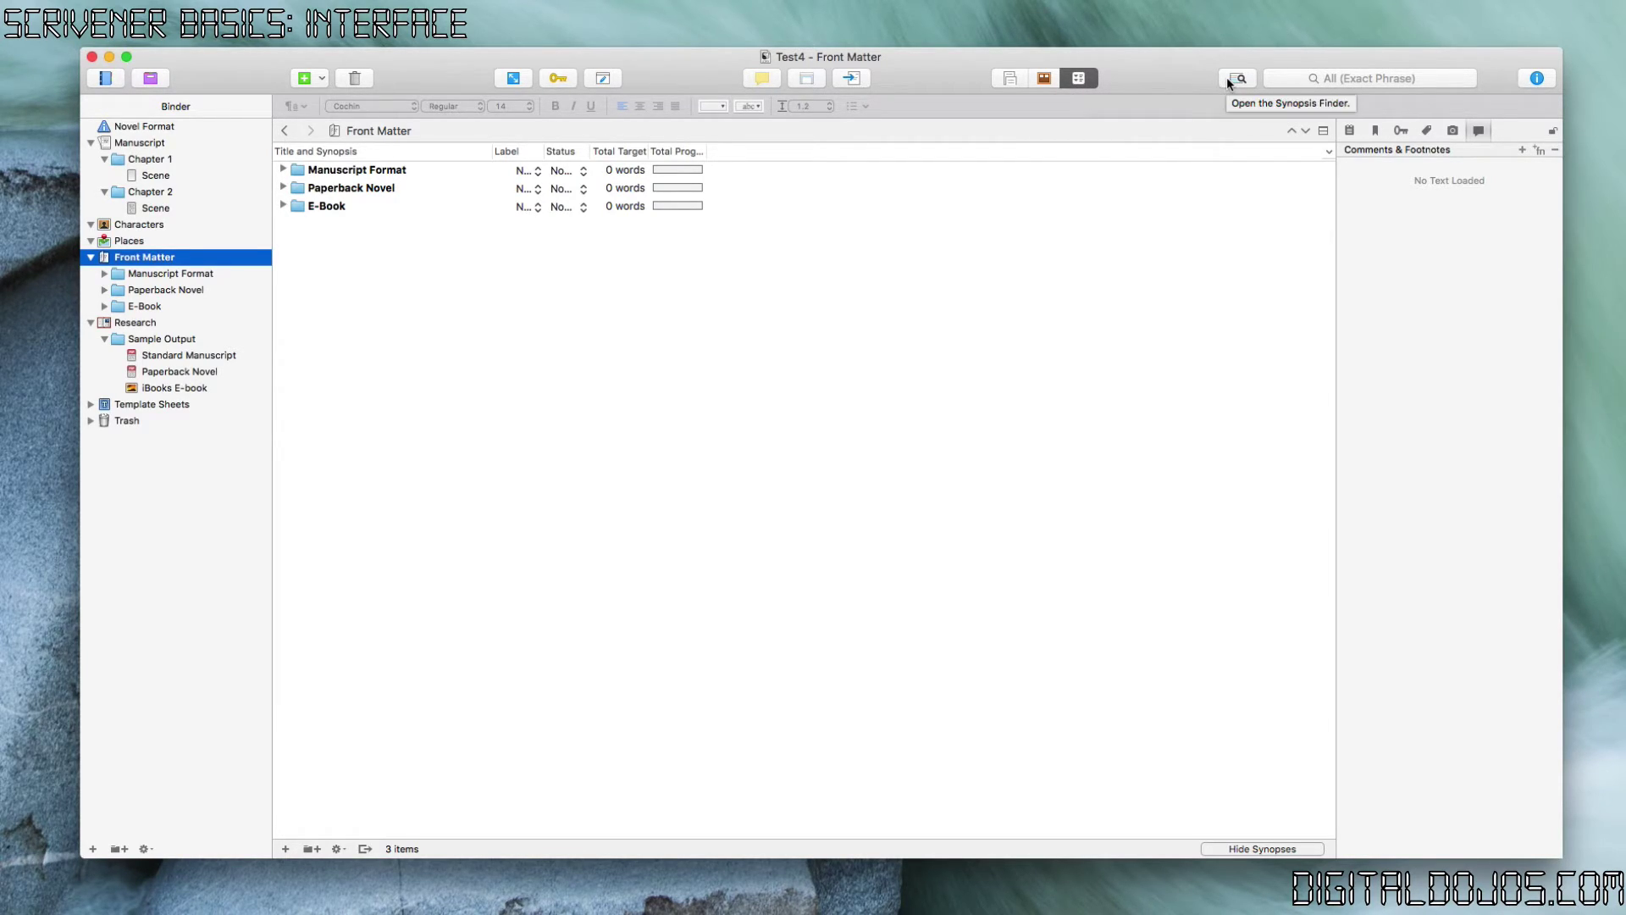
left_click(1360, 126)
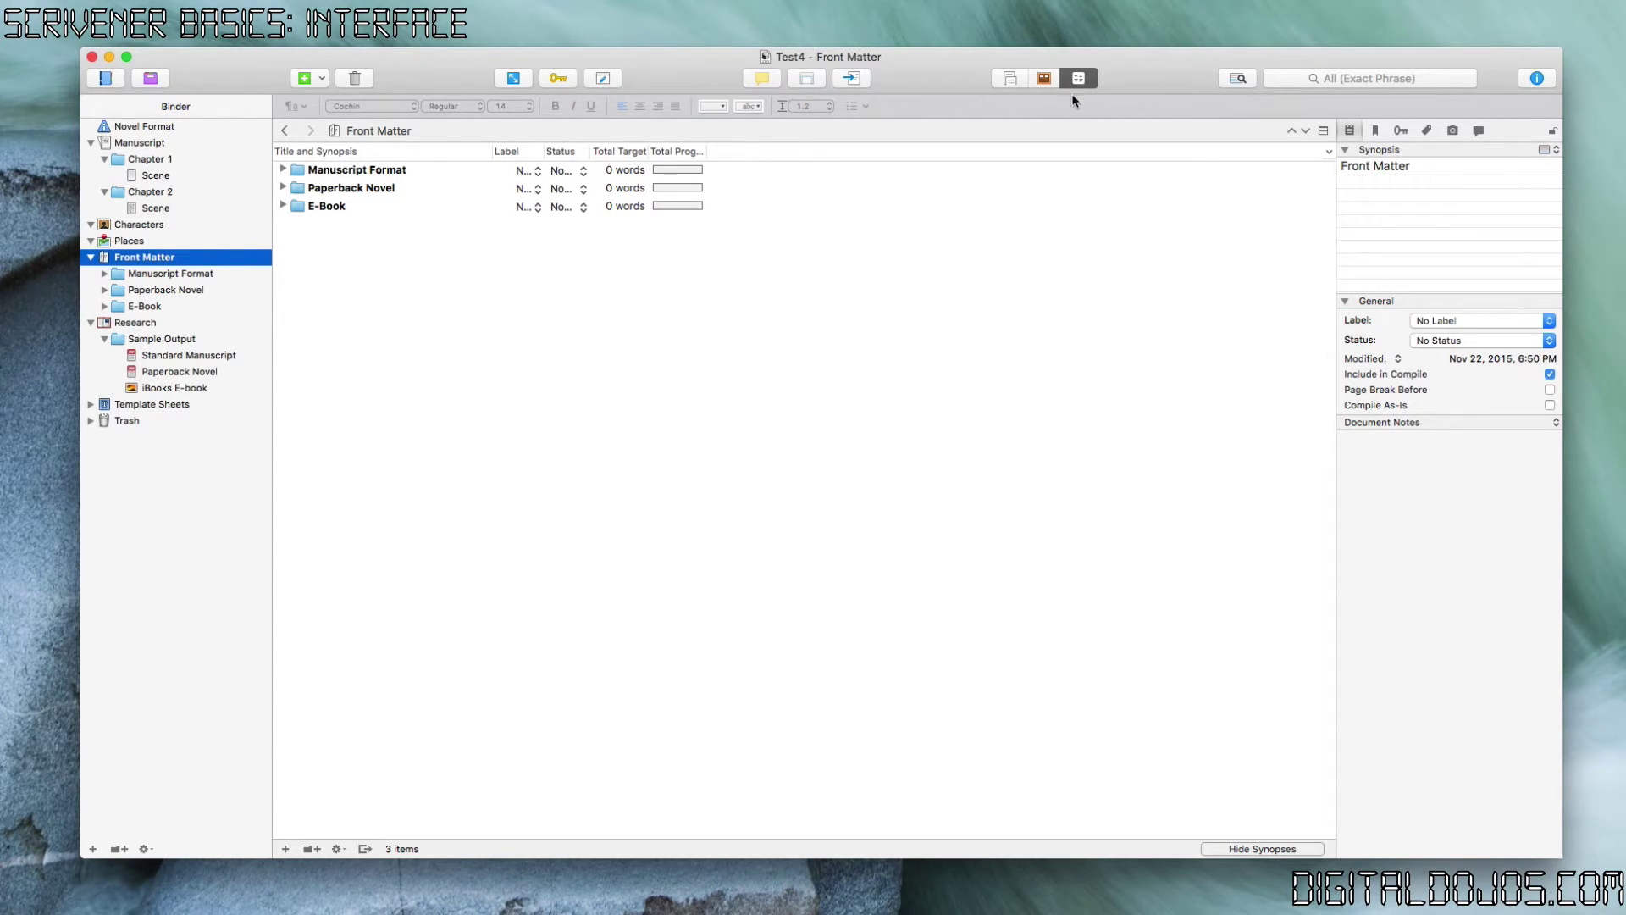
Look at the project search's scope, operator and filter options, and close them without changing any
left_click(1327, 77)
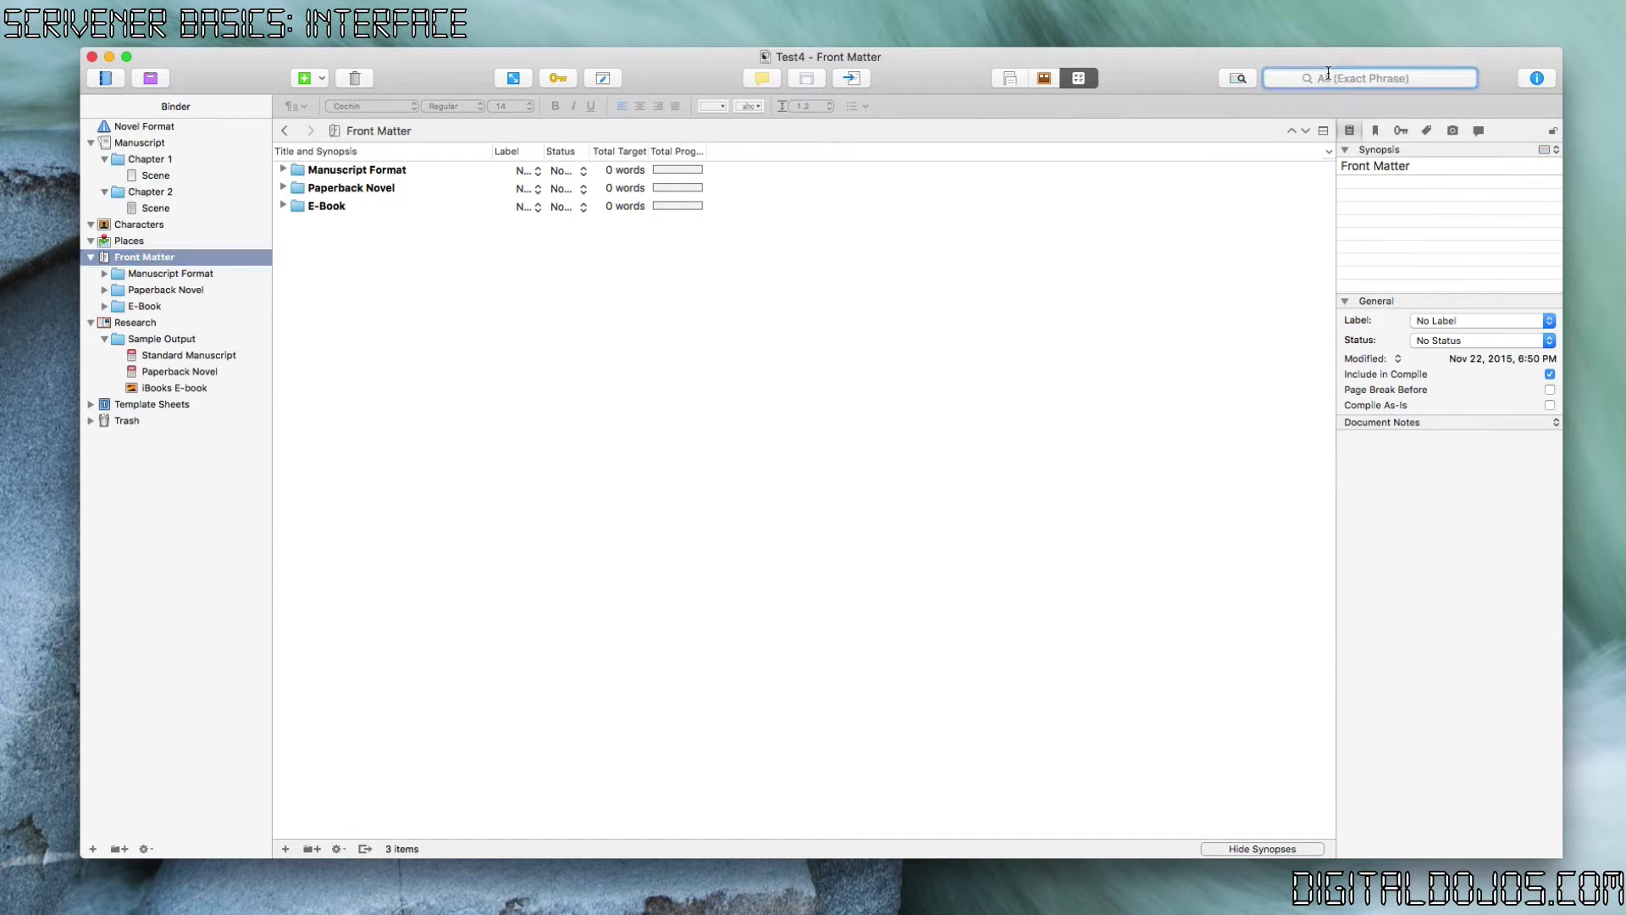
left_click(1279, 77)
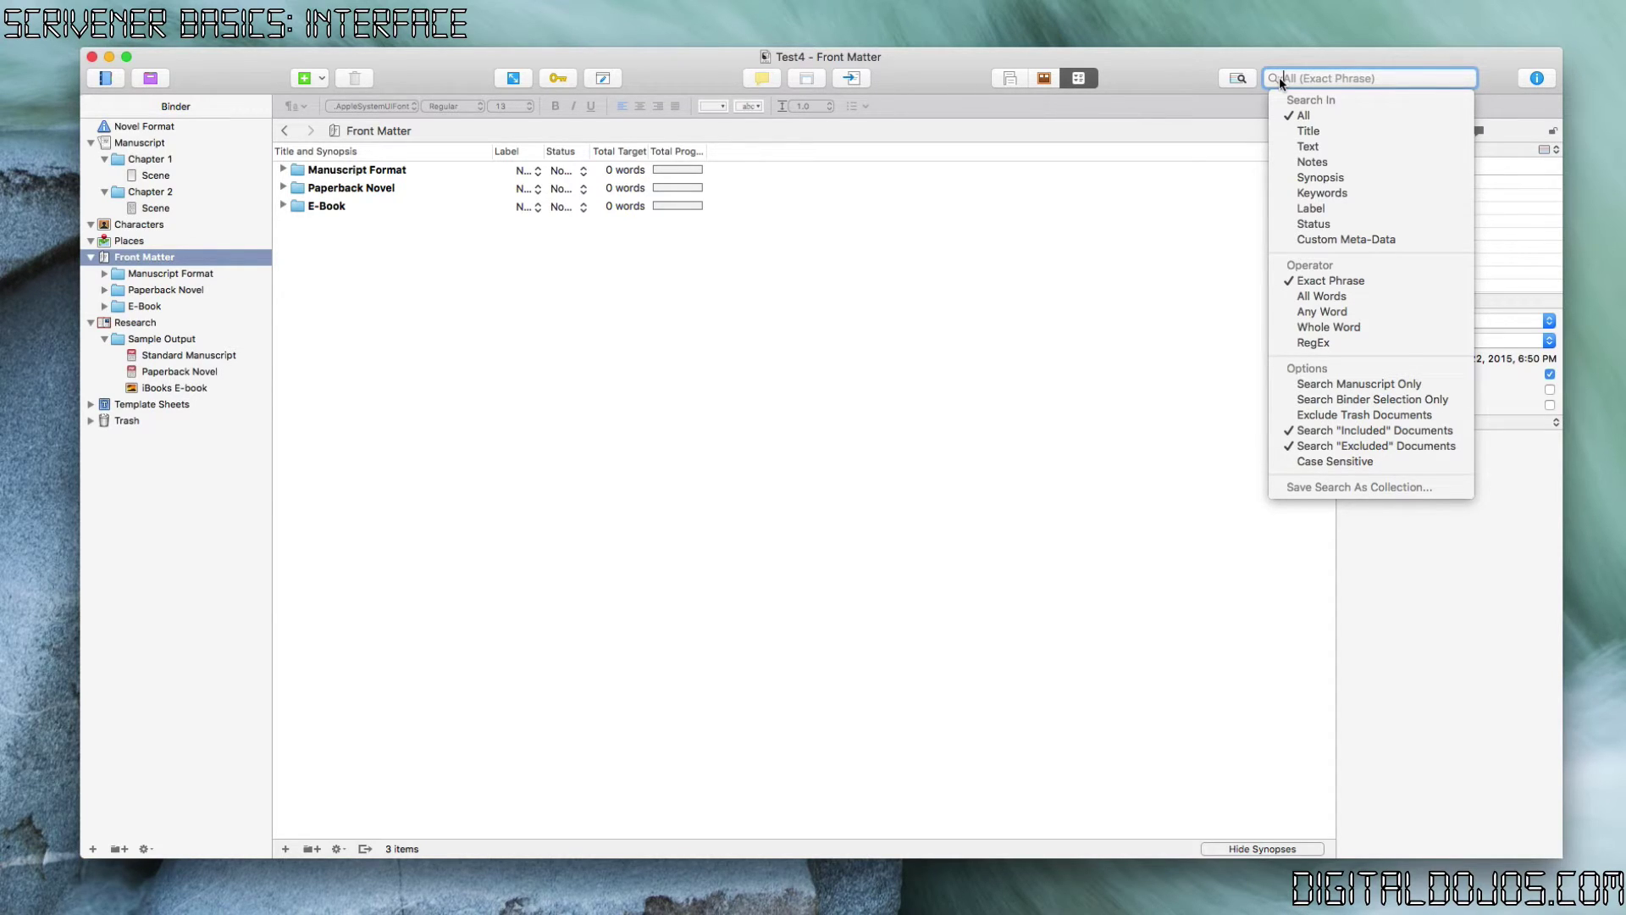
left_click(1232, 151)
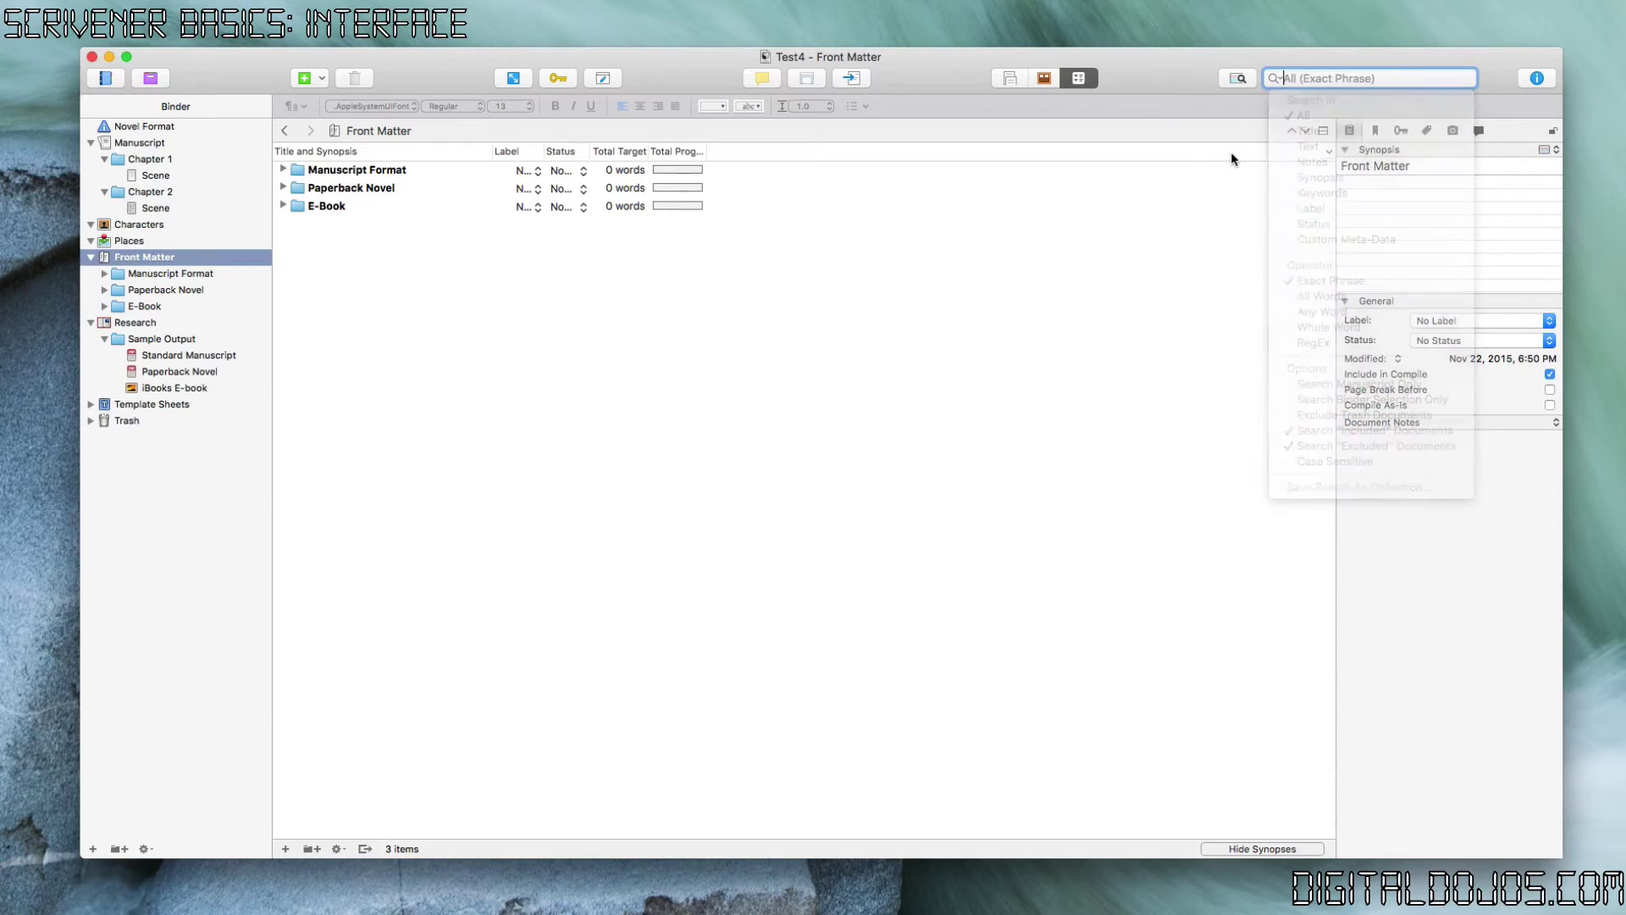
Hide the inspector and show it again, twice in a row
left_click(1538, 78)
left_click(1538, 78)
left_click(1539, 78)
left_click(1538, 78)
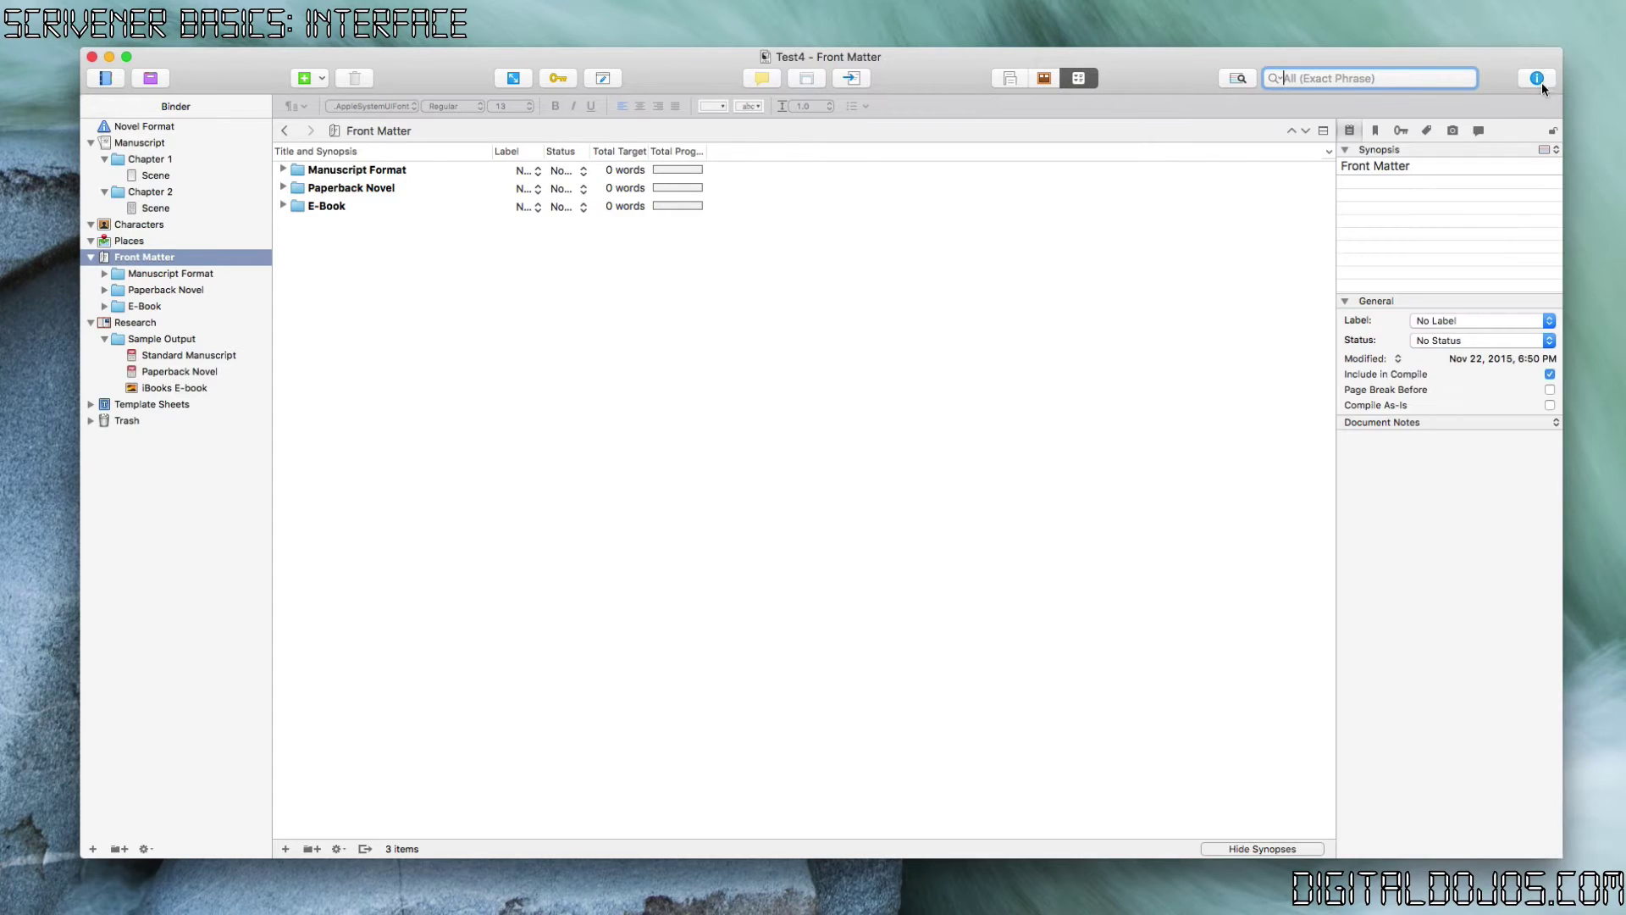
View the inspector's document references, keywords, custom meta-data and snapshots for Front Matter, and return to its synopsis and notes
left_click(1375, 131)
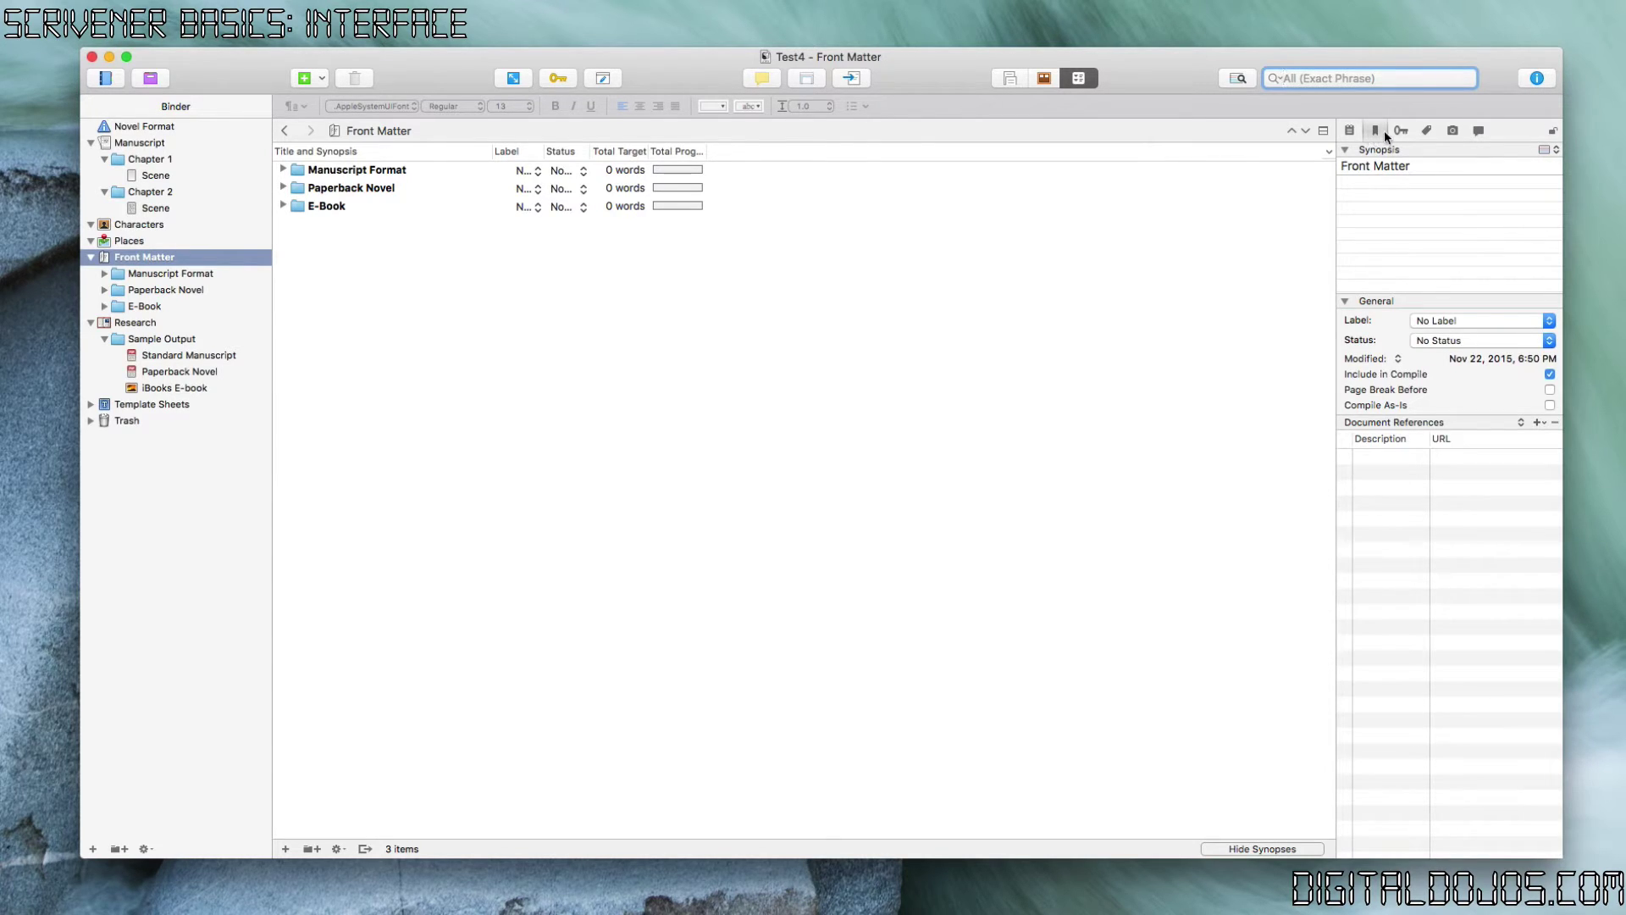
left_click(1398, 132)
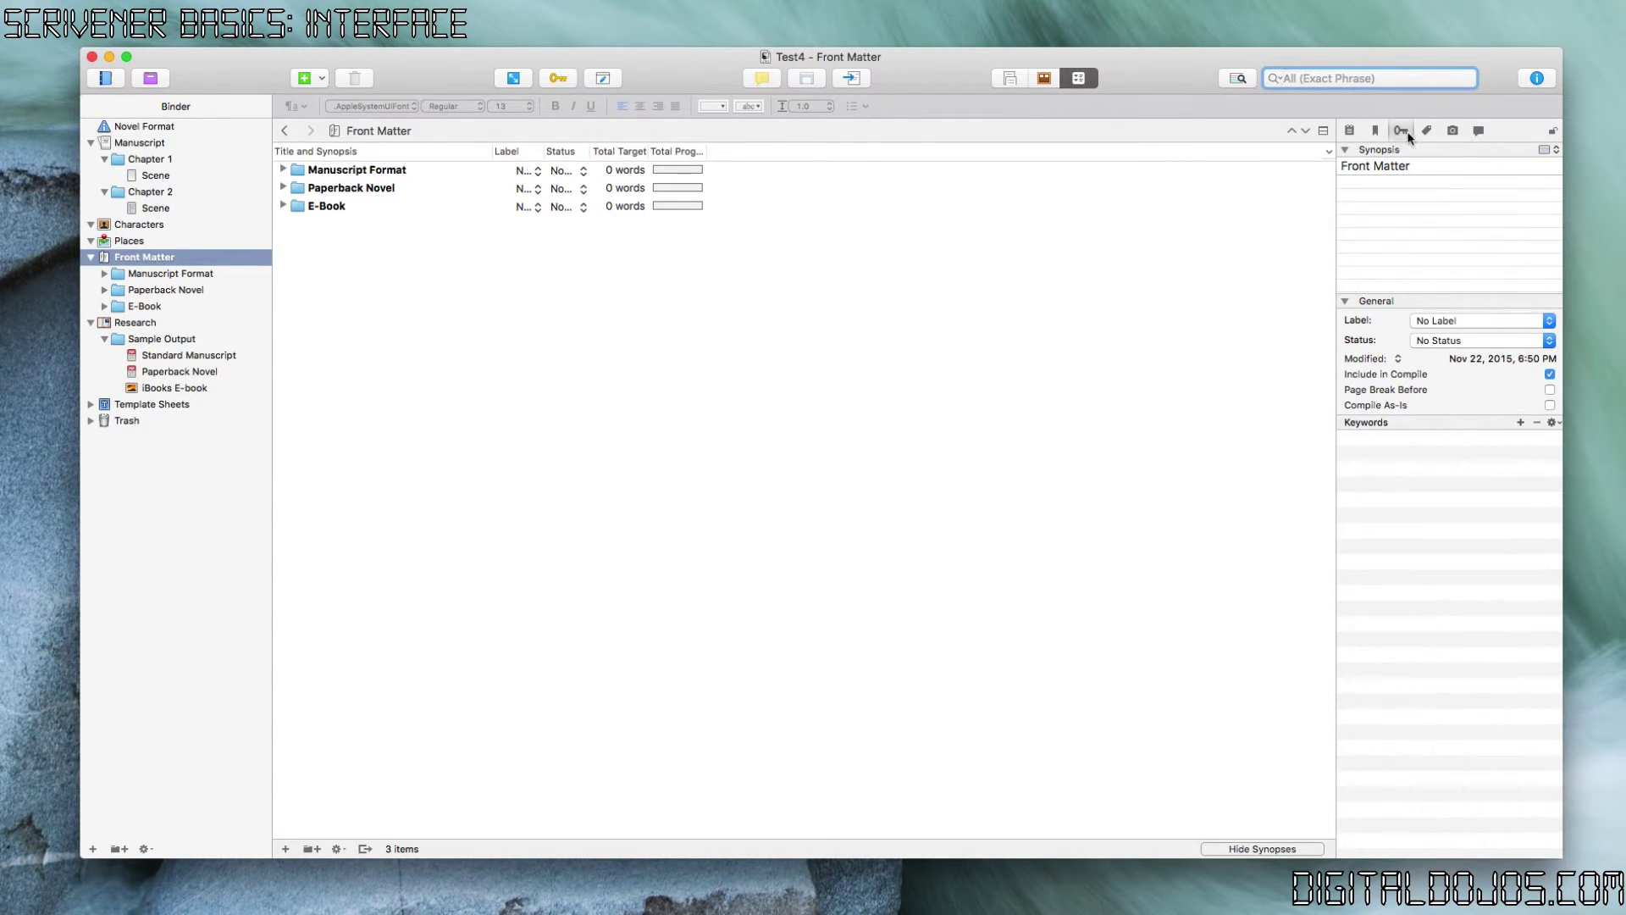
left_click(1427, 131)
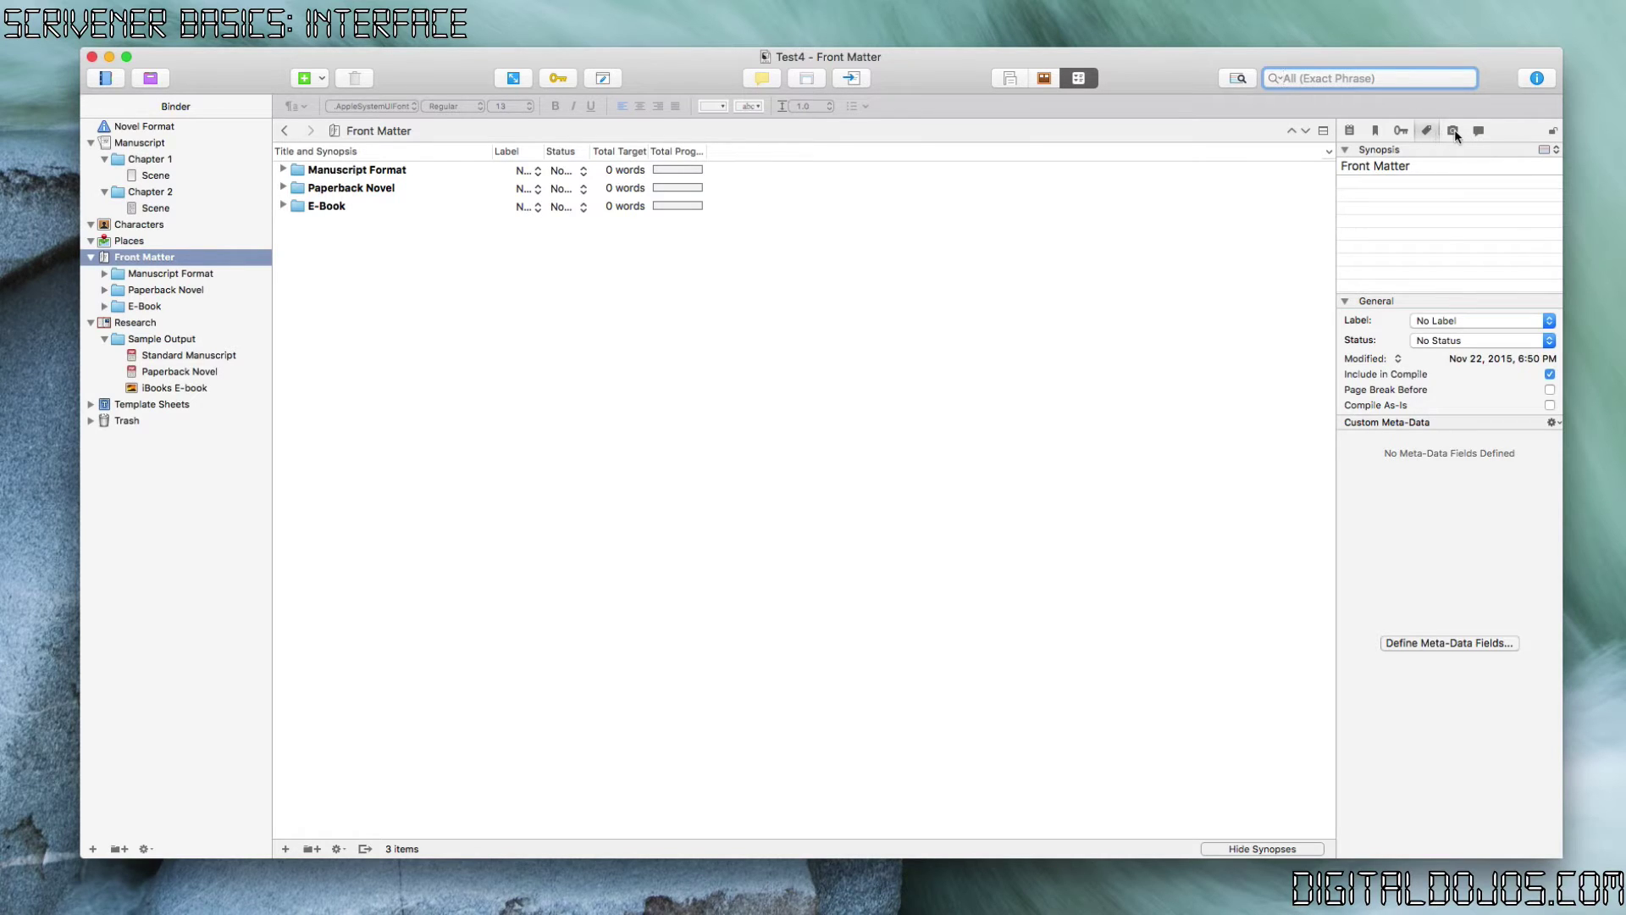
left_click(1453, 131)
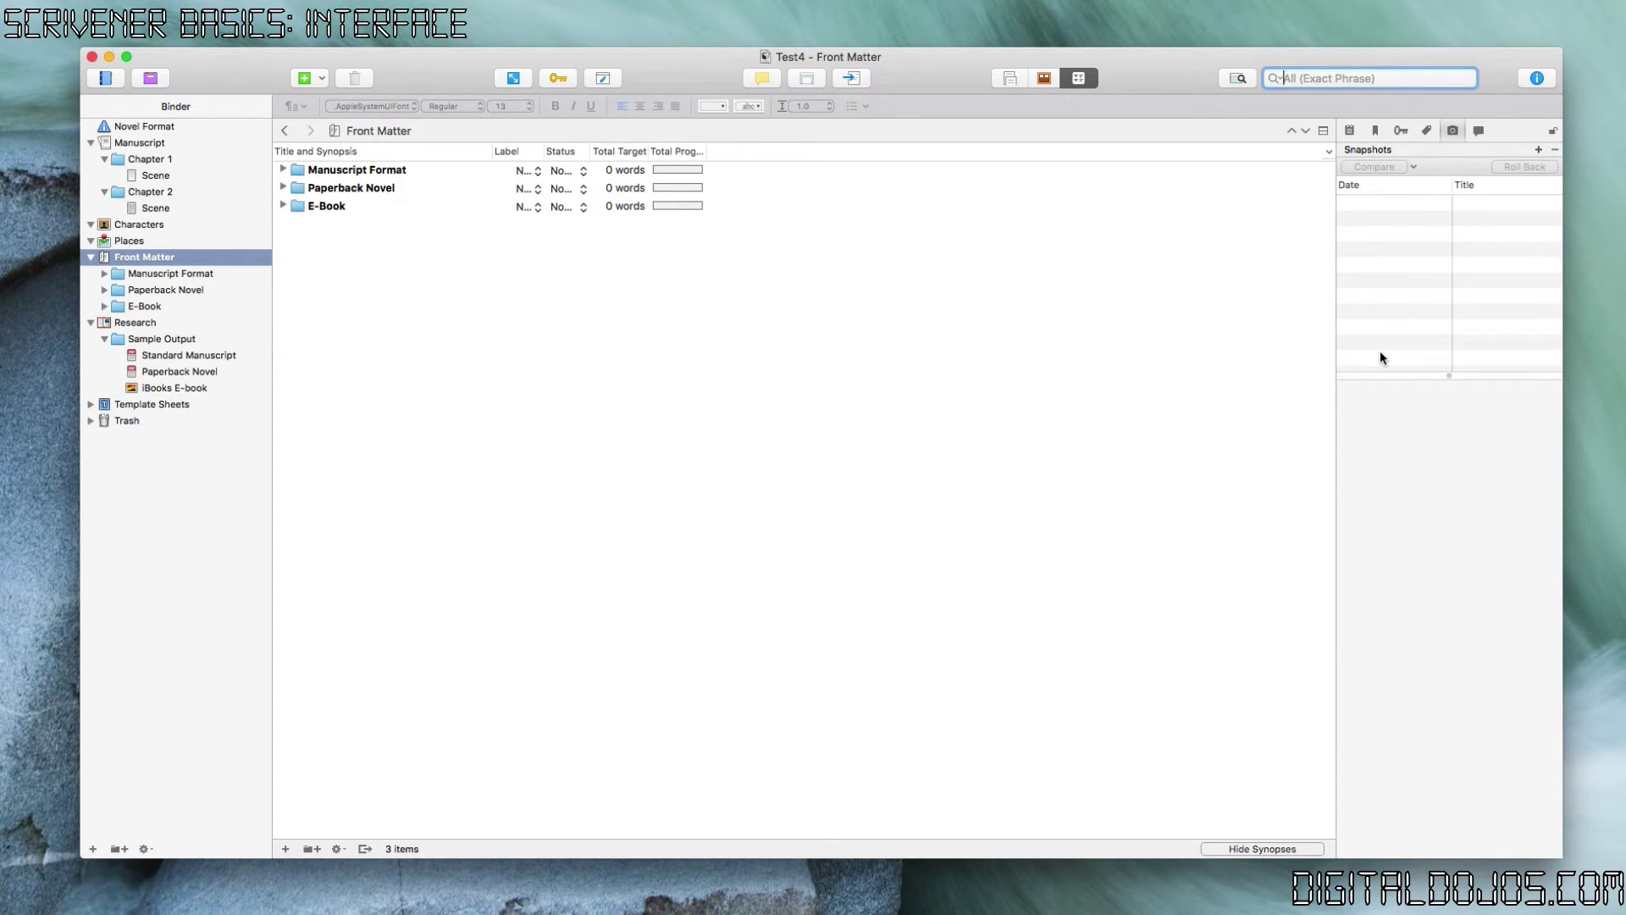
left_click(1383, 298)
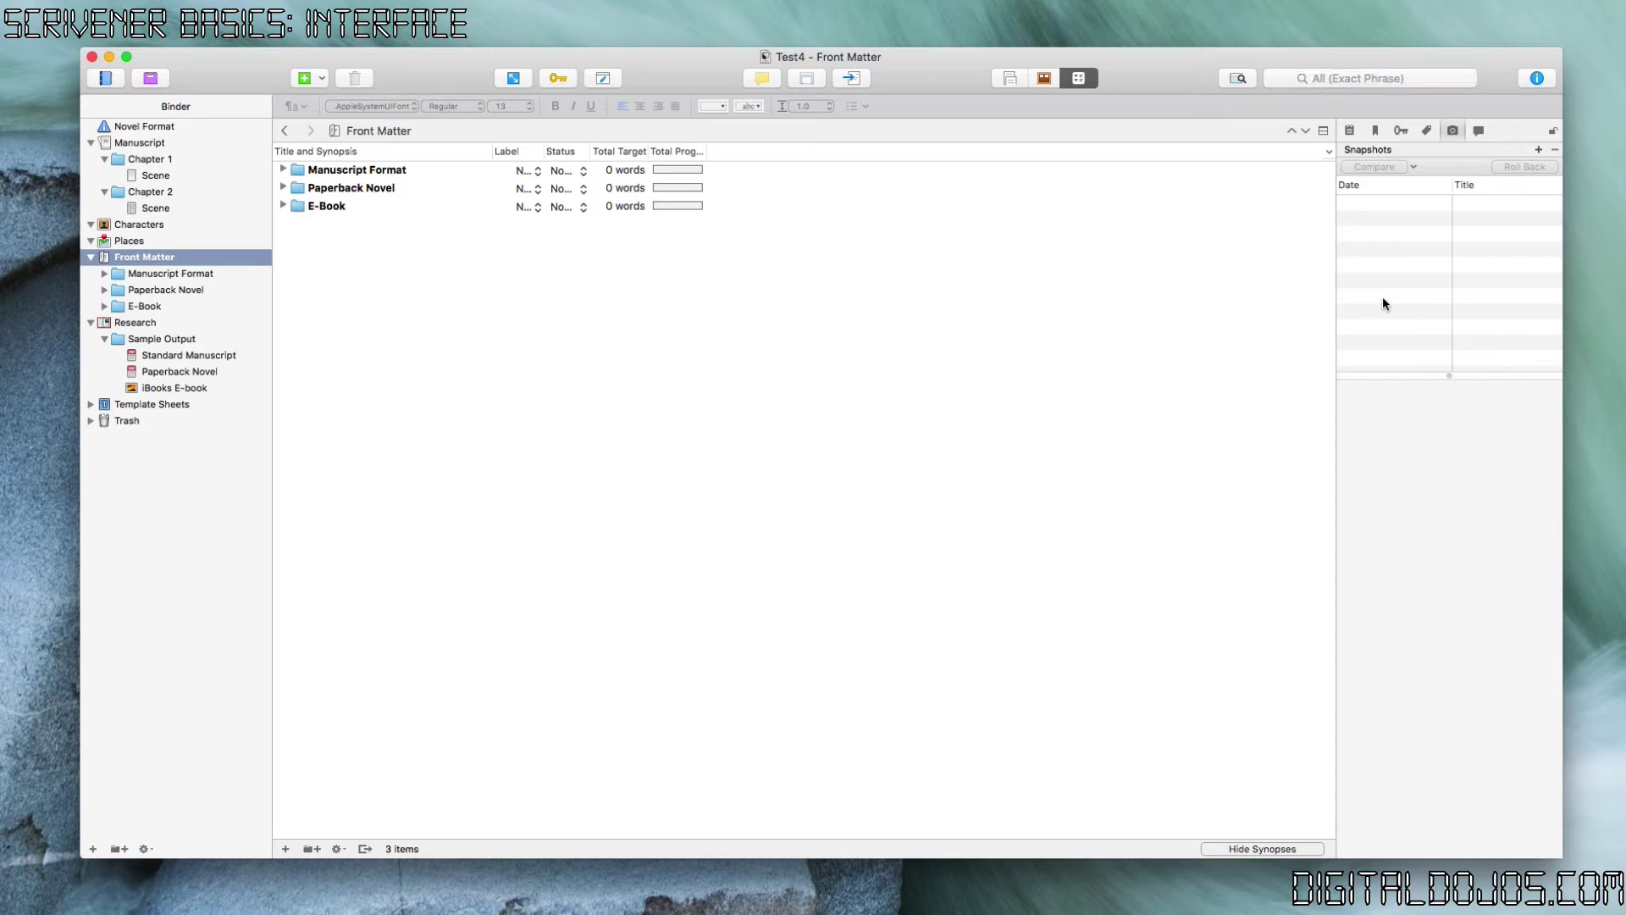
left_click(1351, 131)
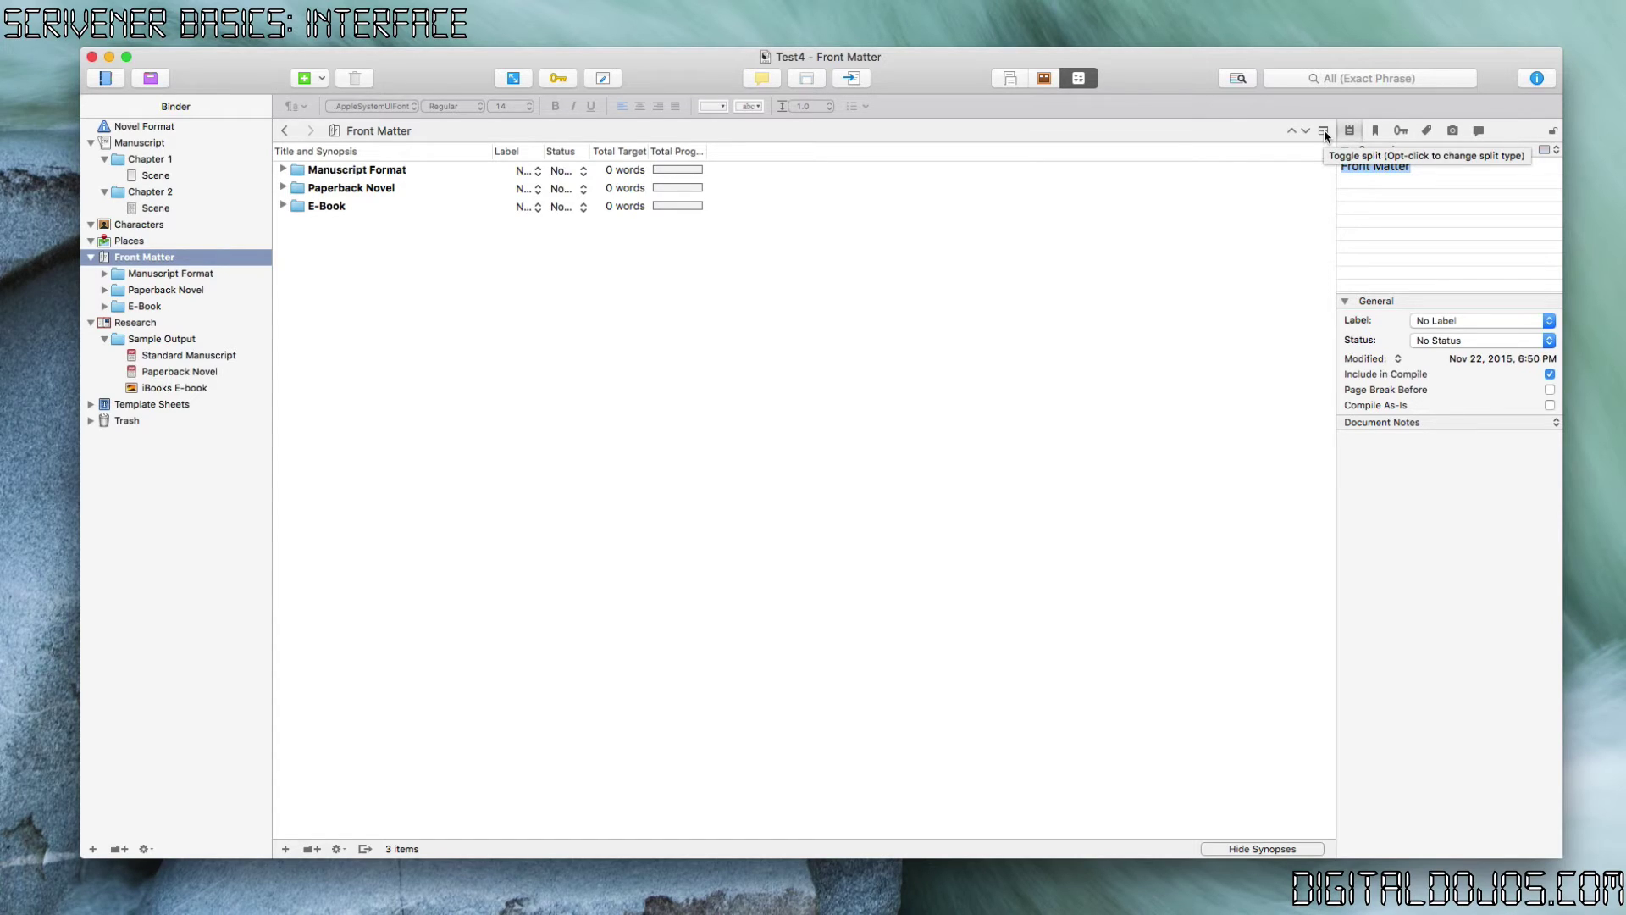
Check Chapter 2's scene and write "This is Scene 1, the story will introduce the main characters & so on." in Chapter 1's scene
left_click(193, 193)
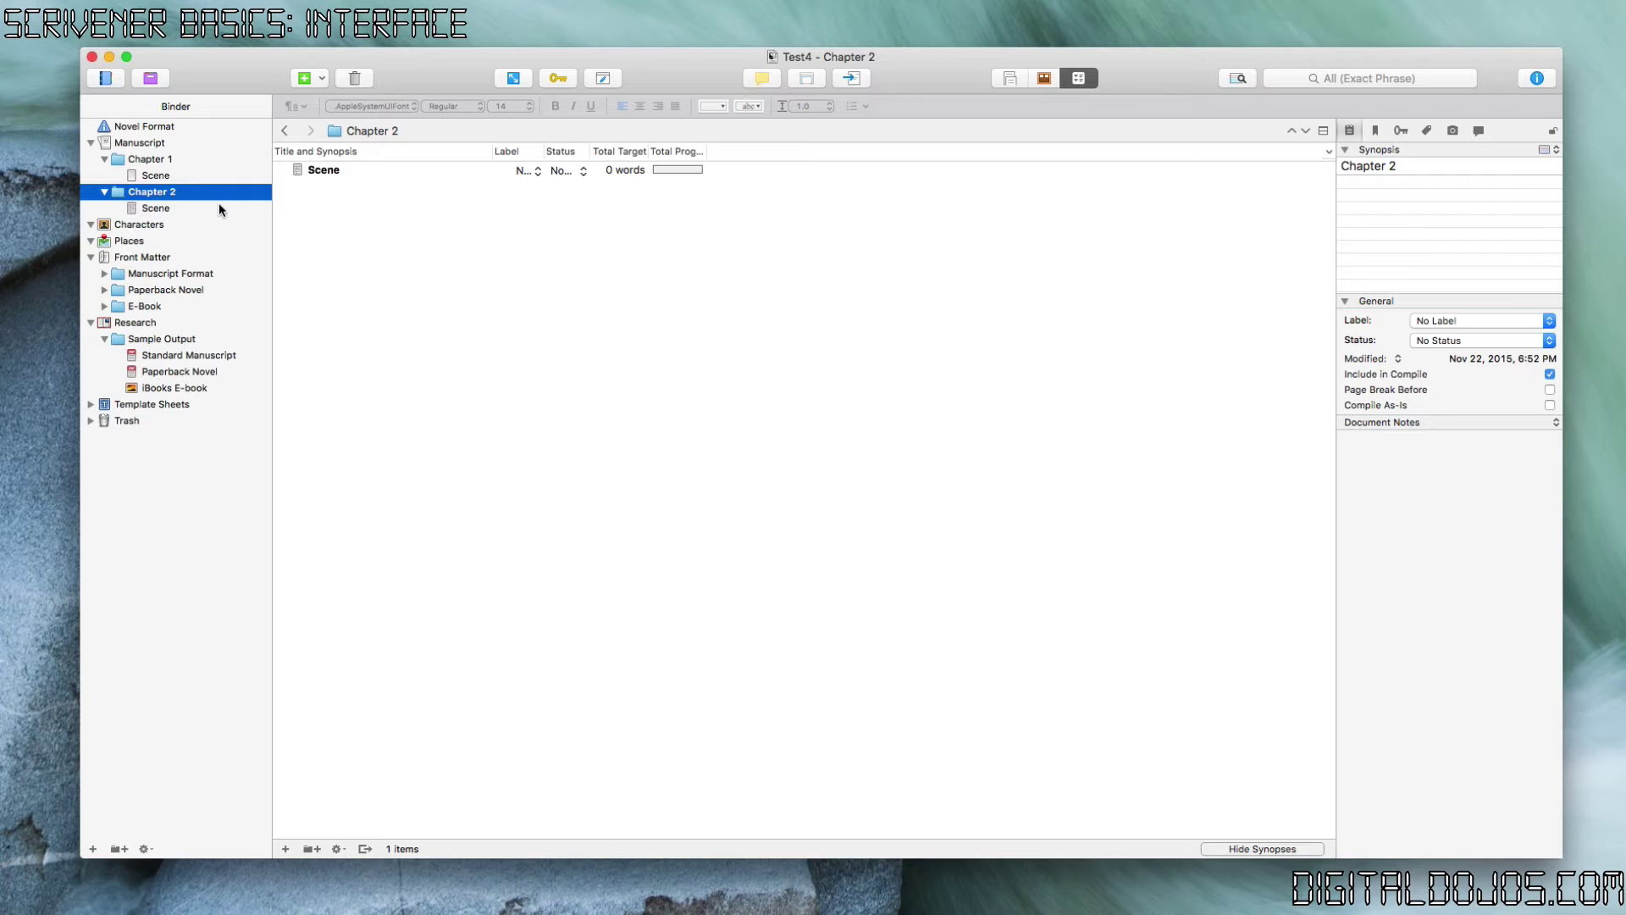
left_click(219, 208)
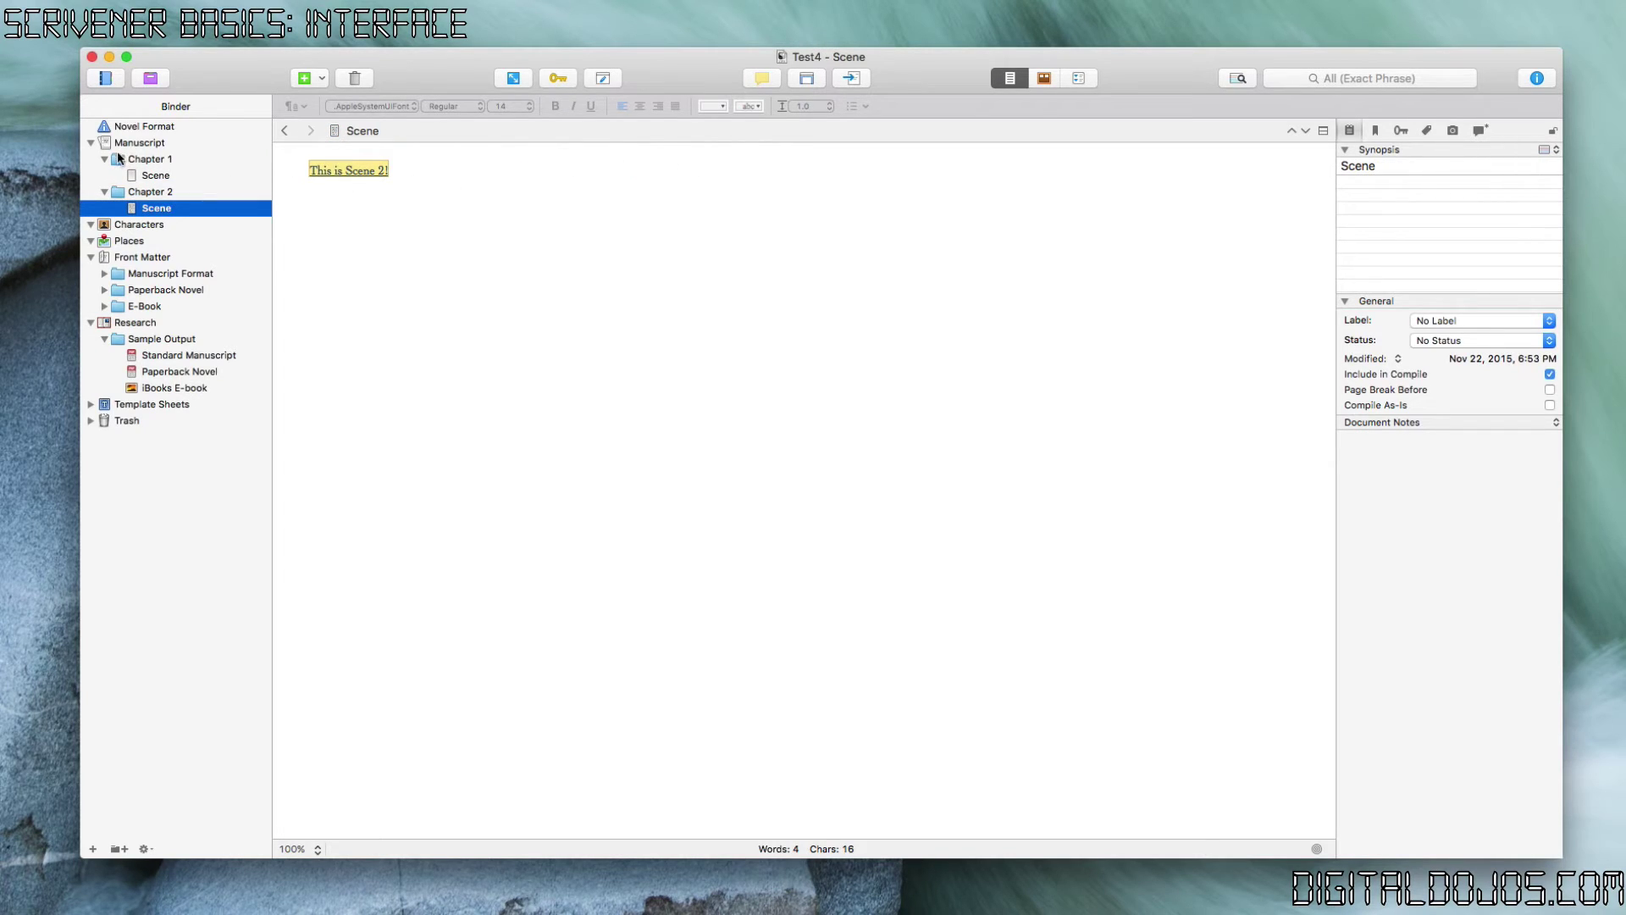
left_click(192, 176)
left_click(301, 183)
type("Thi")
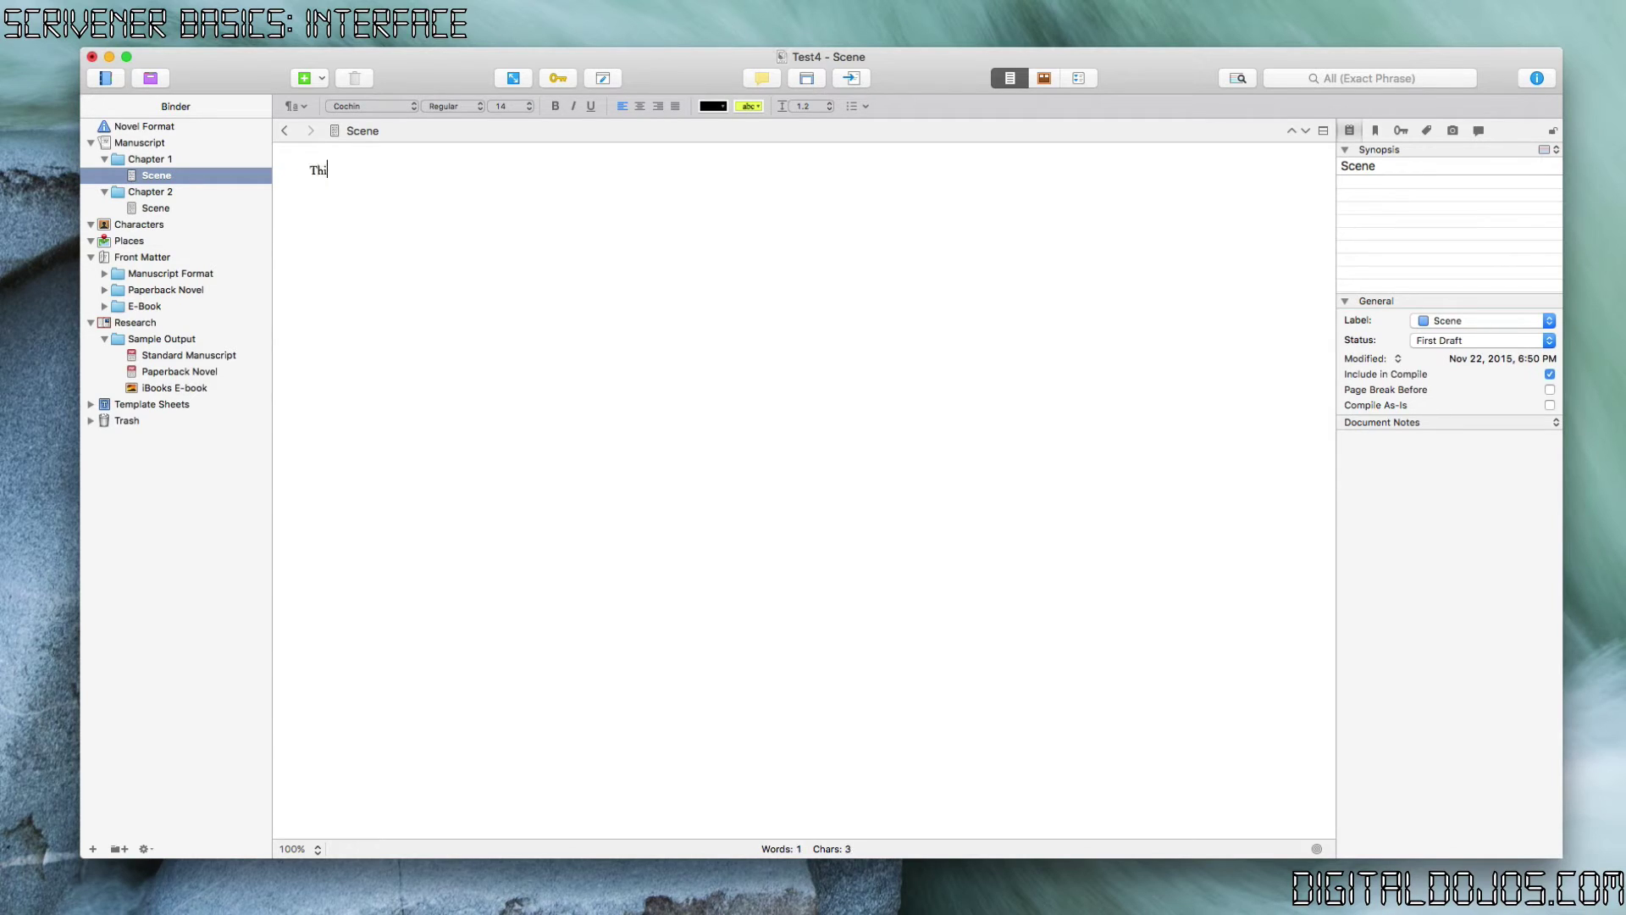
type("s is Scene 1, the story will i")
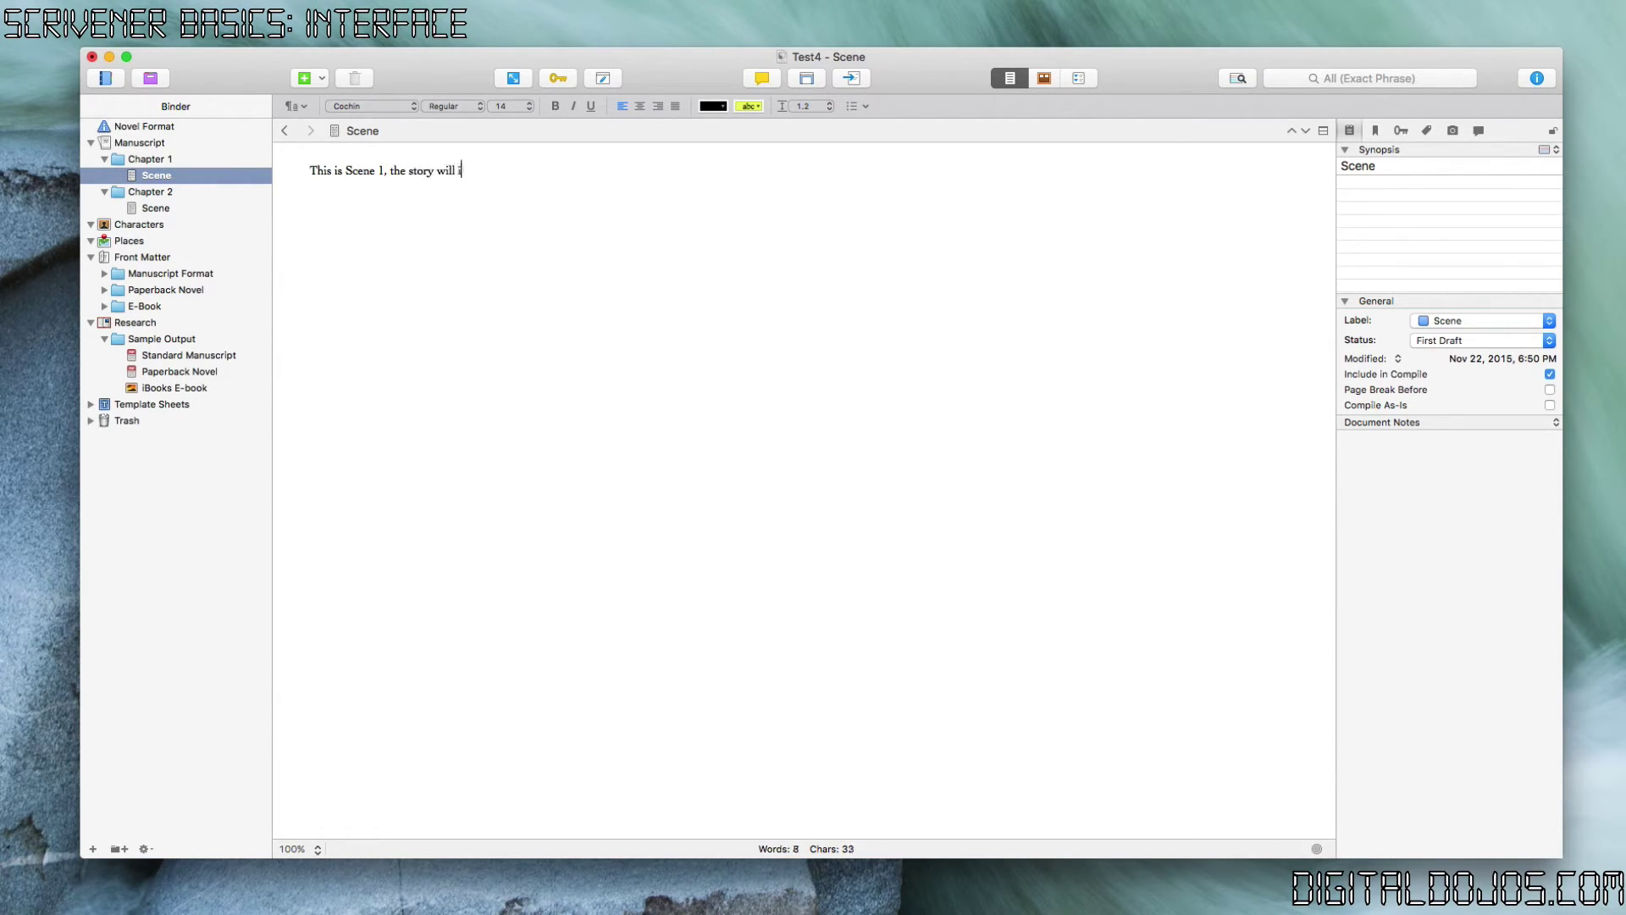
type("ntroduce the main characters & so on.")
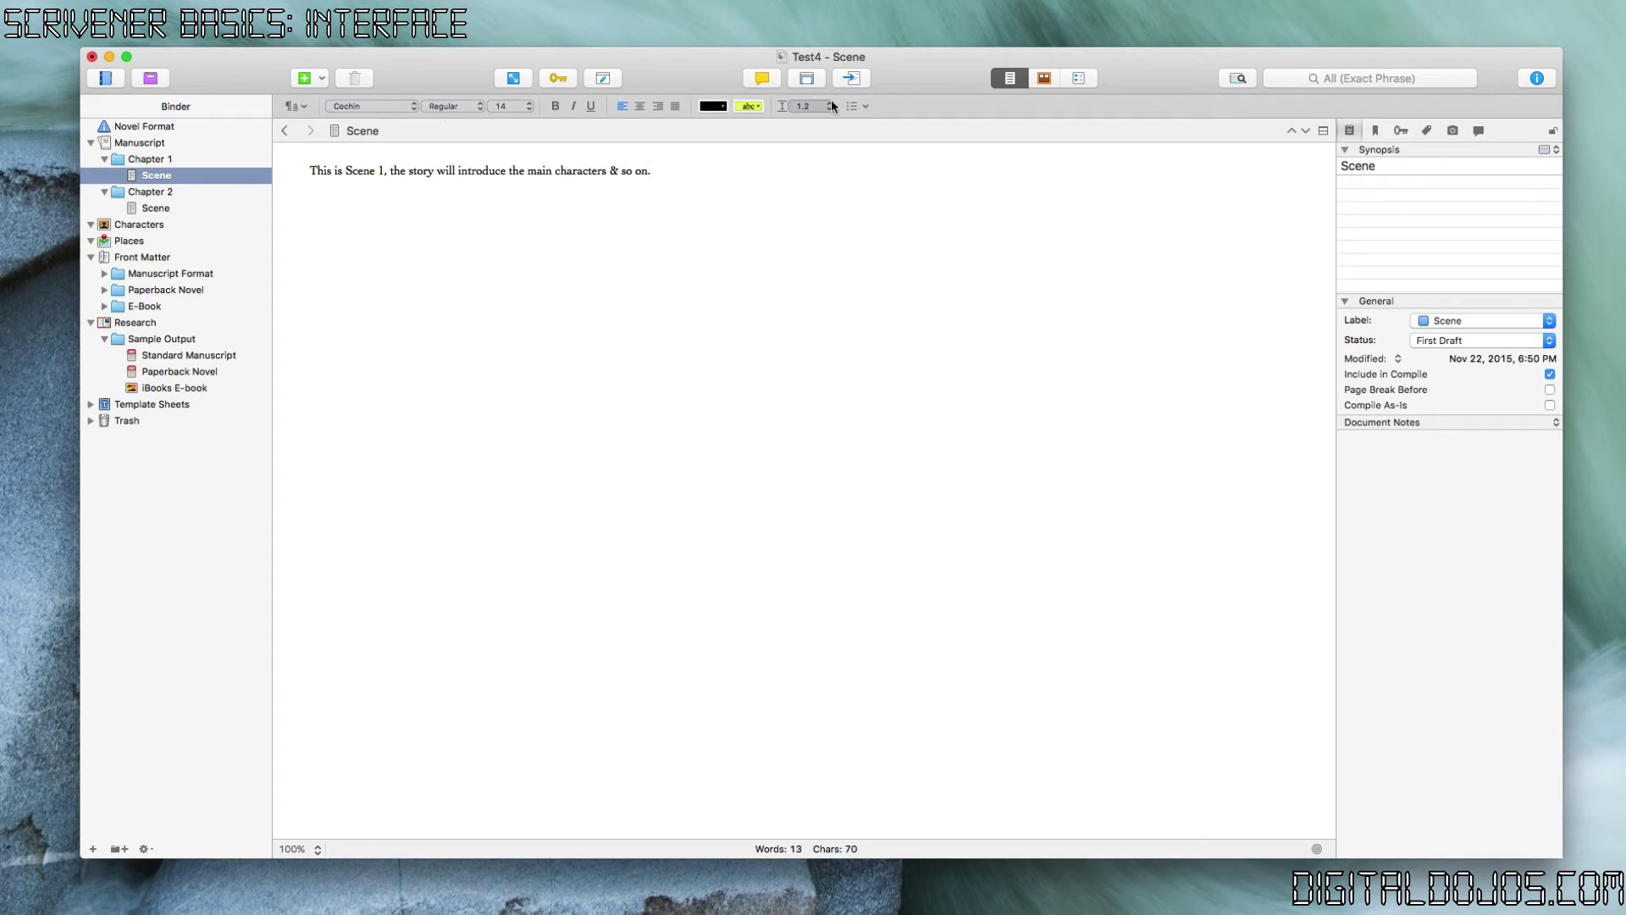
Split the editor into two stacked panes, with Chapter 2's scene in the upper one and Chapter 1's scene in the lower
left_click(156, 208)
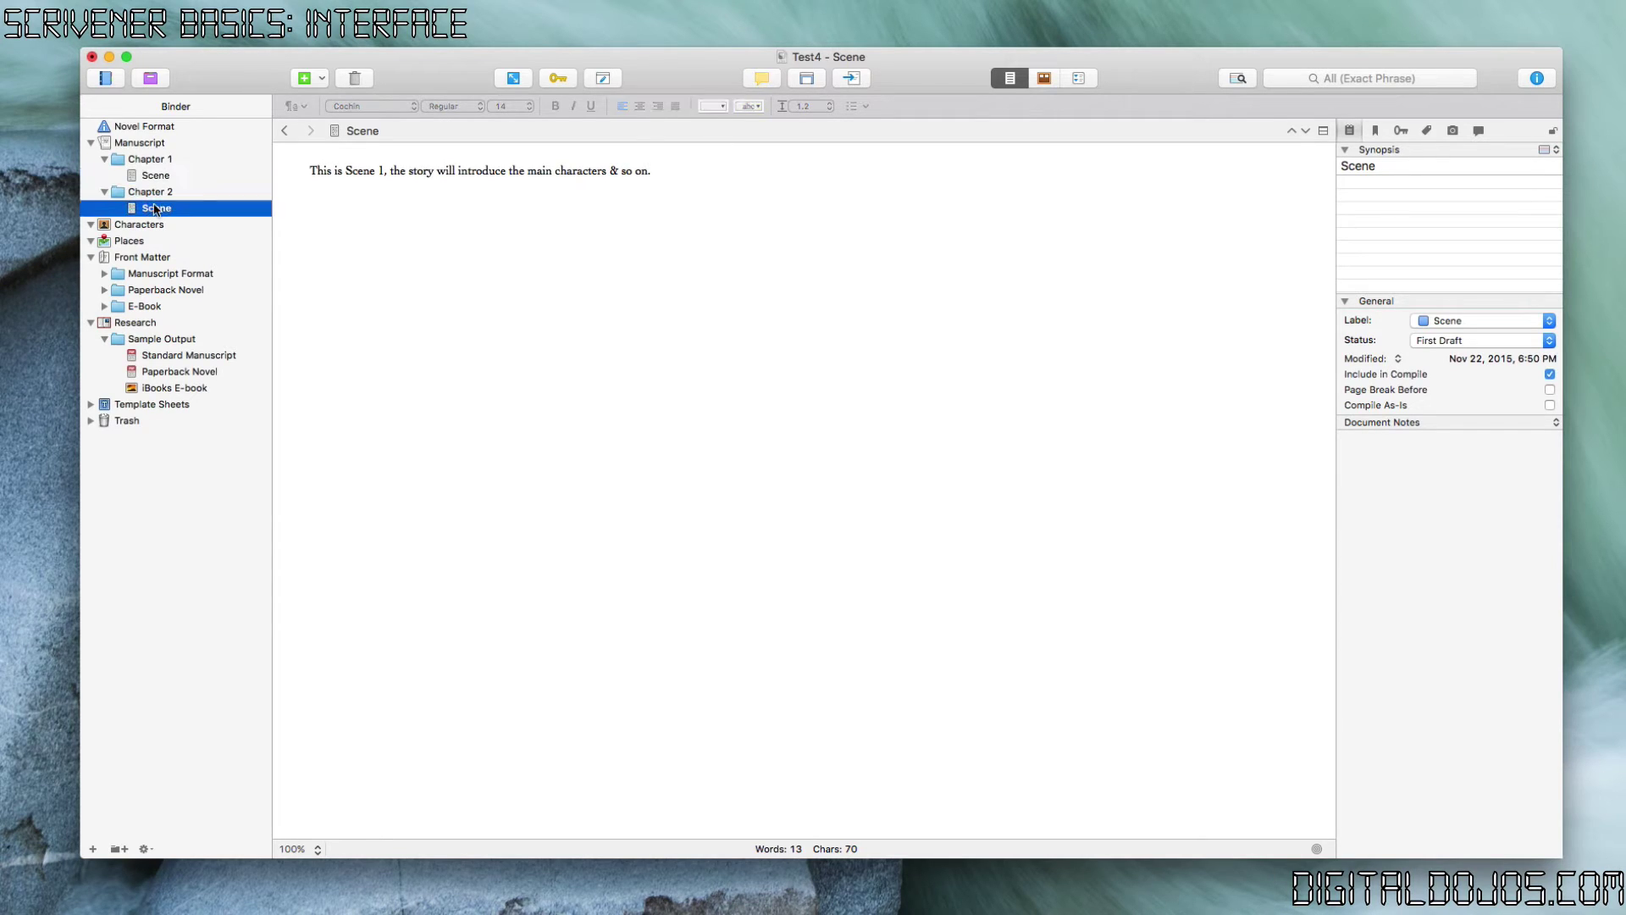
left_click(1326, 131)
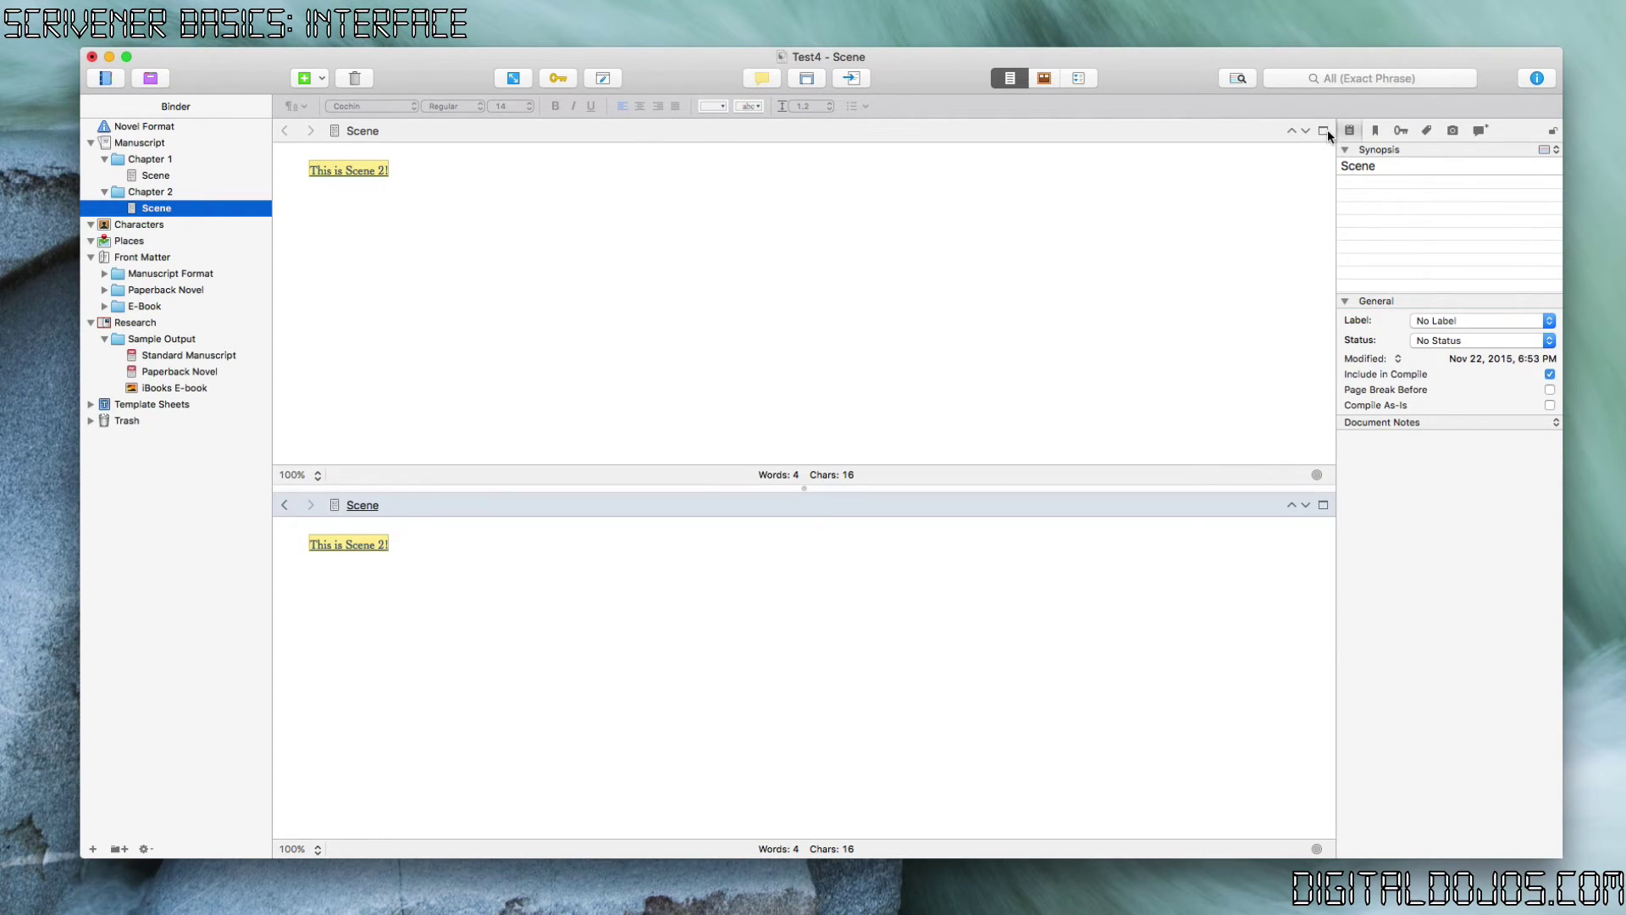
left_click(171, 175)
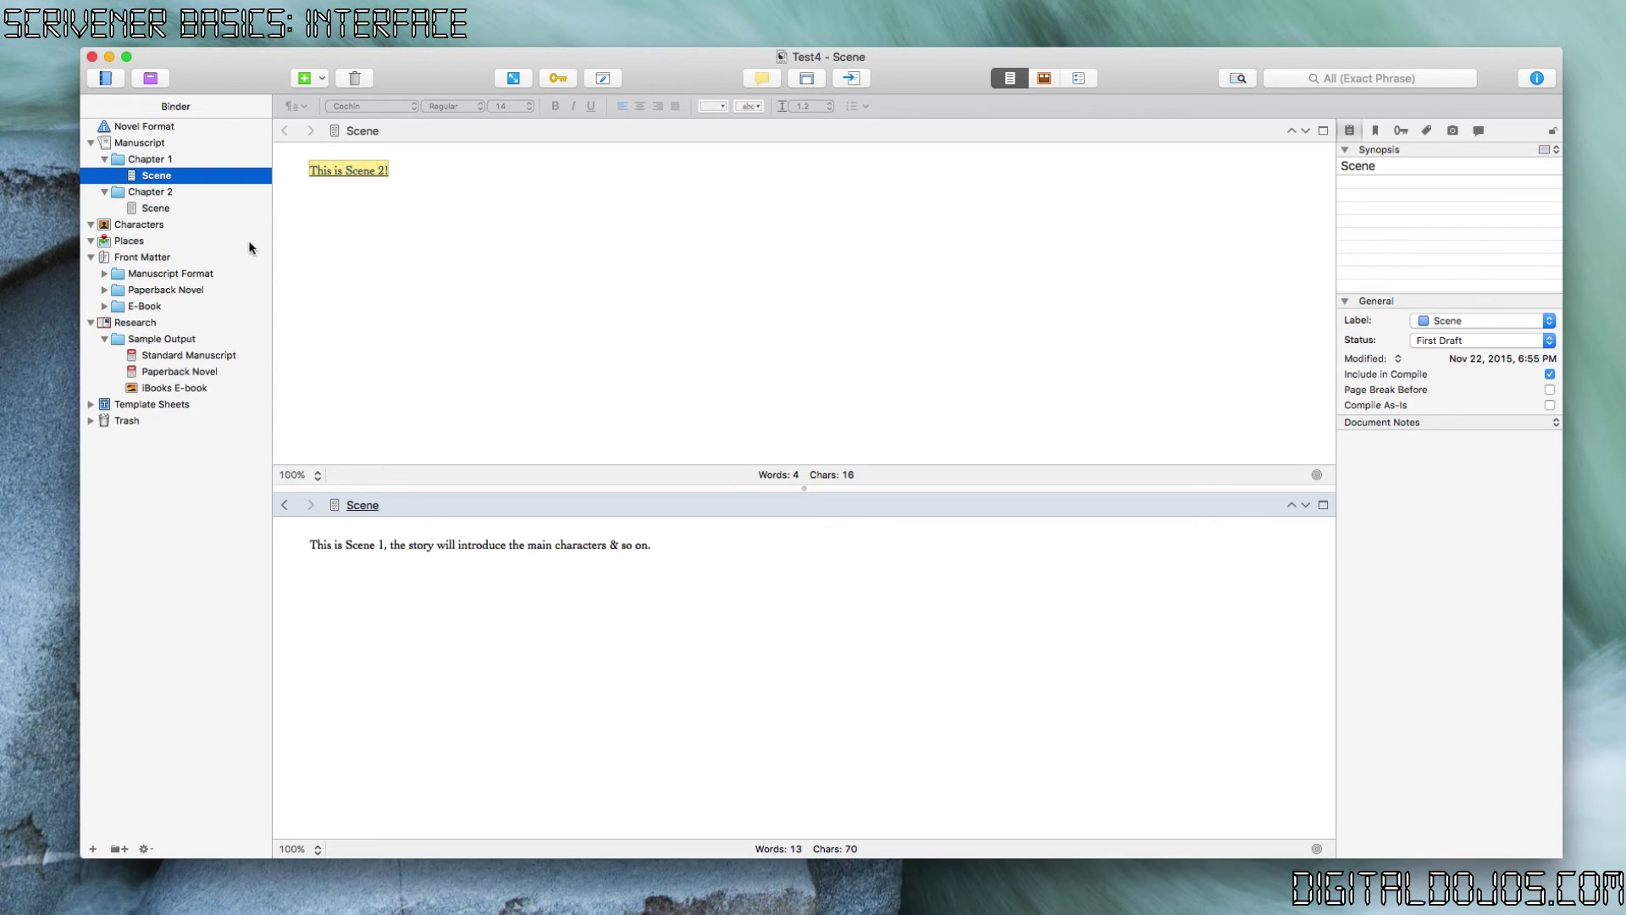
Look at the Compile settings for the manuscript and close them without compiling
left_click(852, 77)
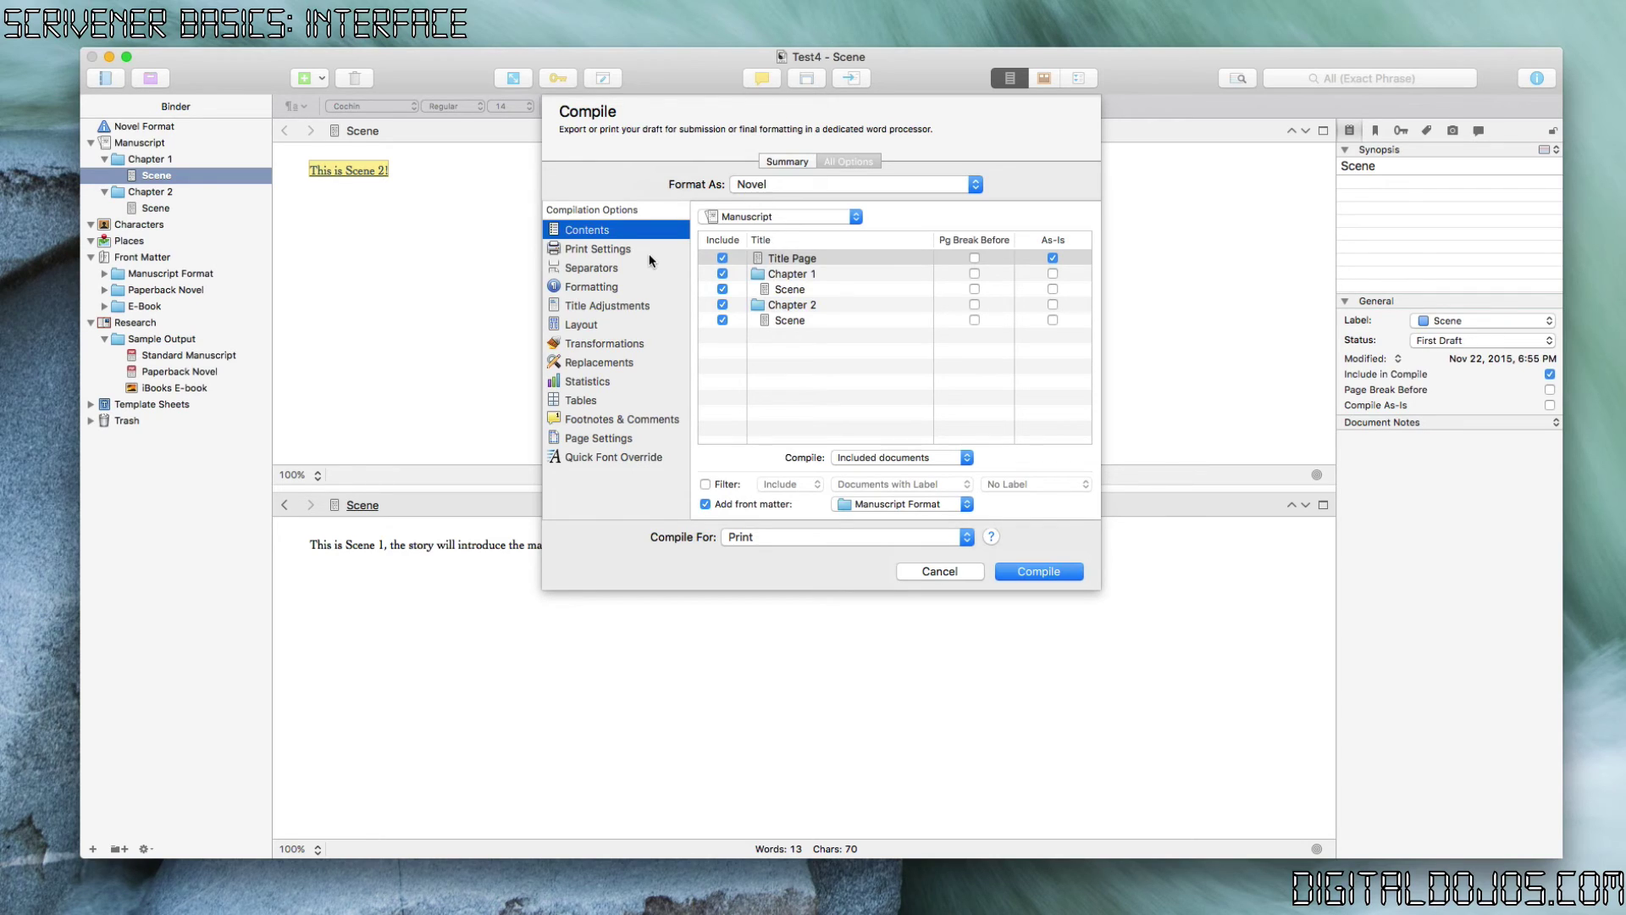
left_click(926, 573)
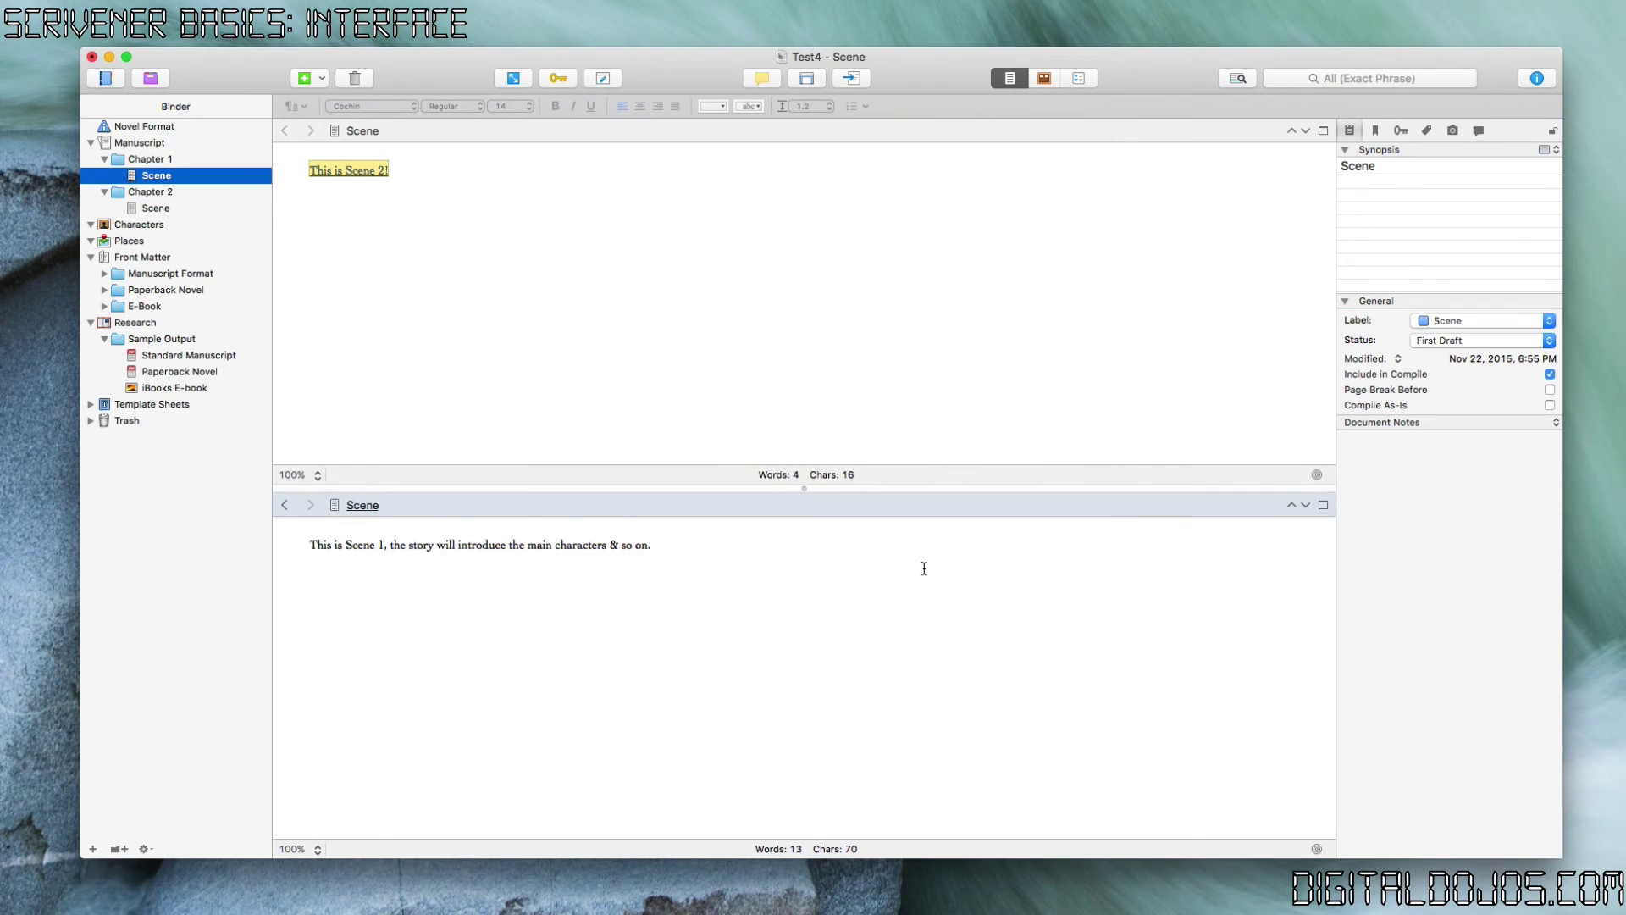